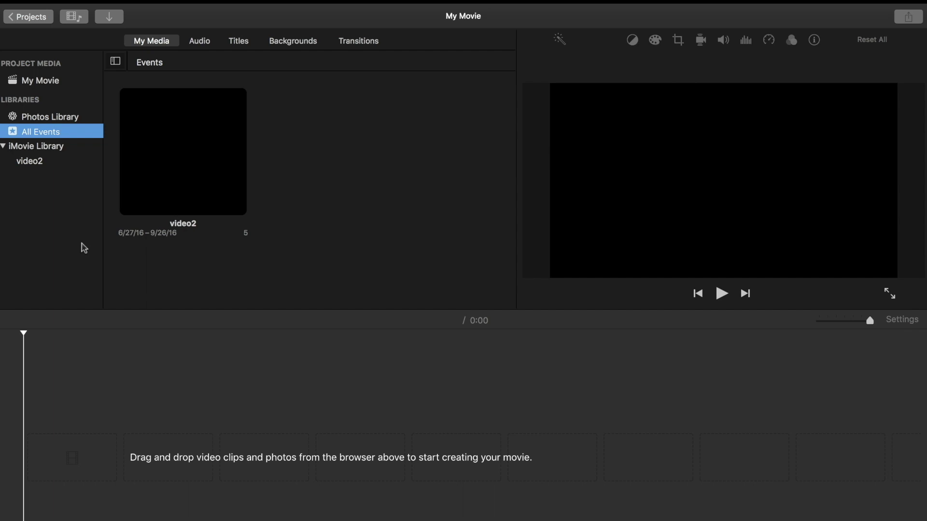
# Step: Import the 5.0-minute Sep 26 talking-head clip from the CANON_DC camera into My Movie
pyautogui.click(115, 17)
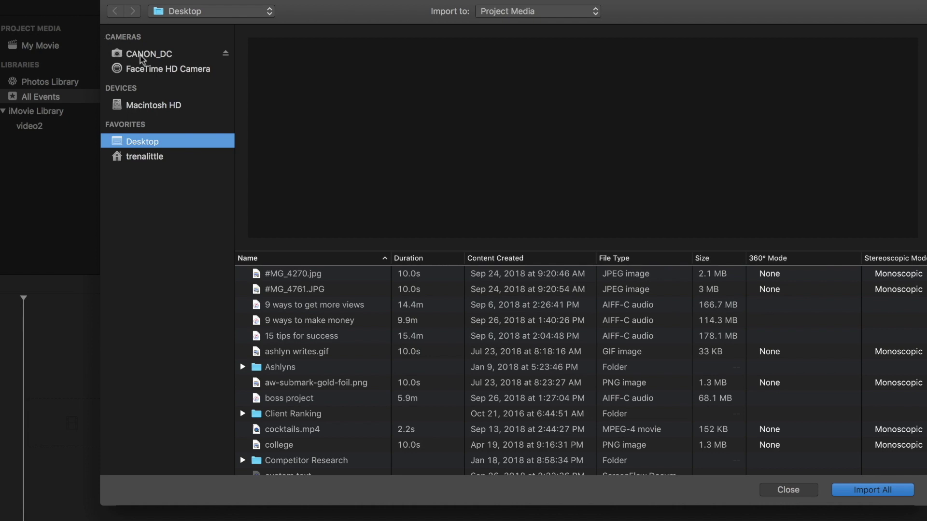
pyautogui.click(143, 55)
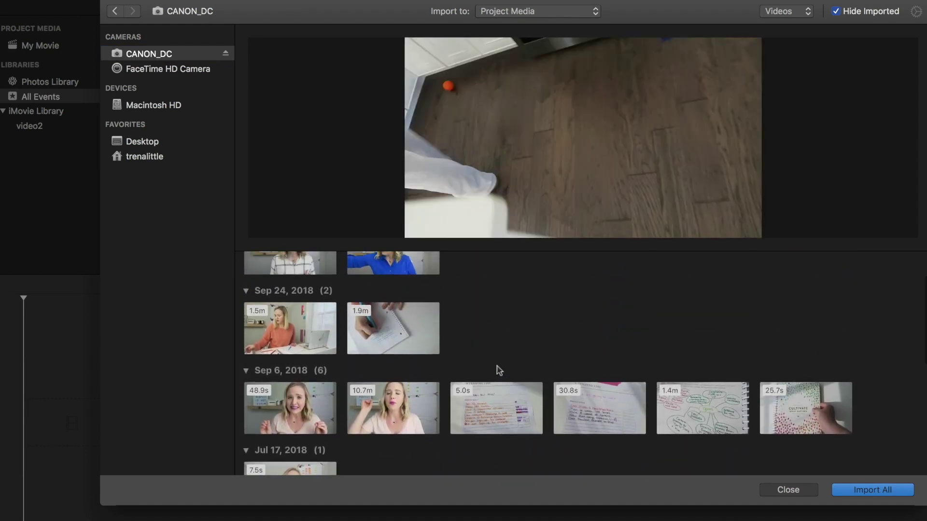
pyautogui.click(286, 312)
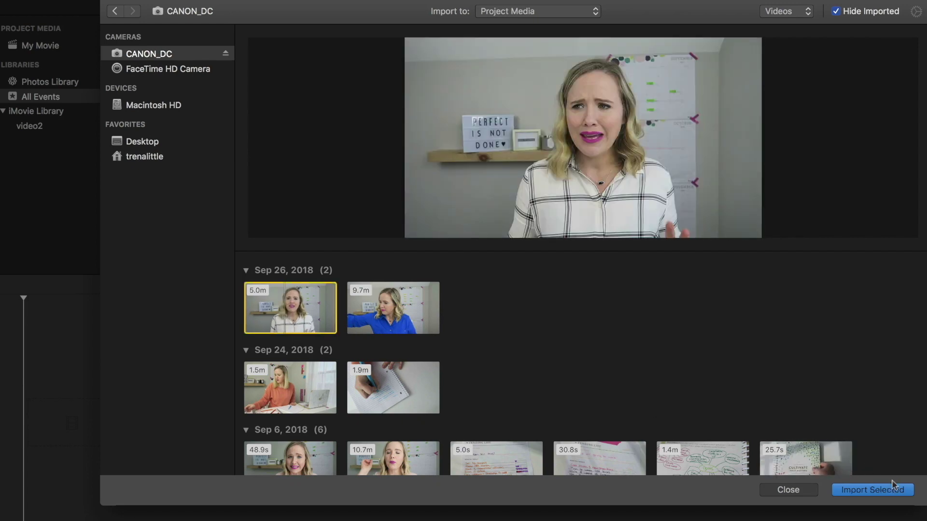
pyautogui.click(893, 489)
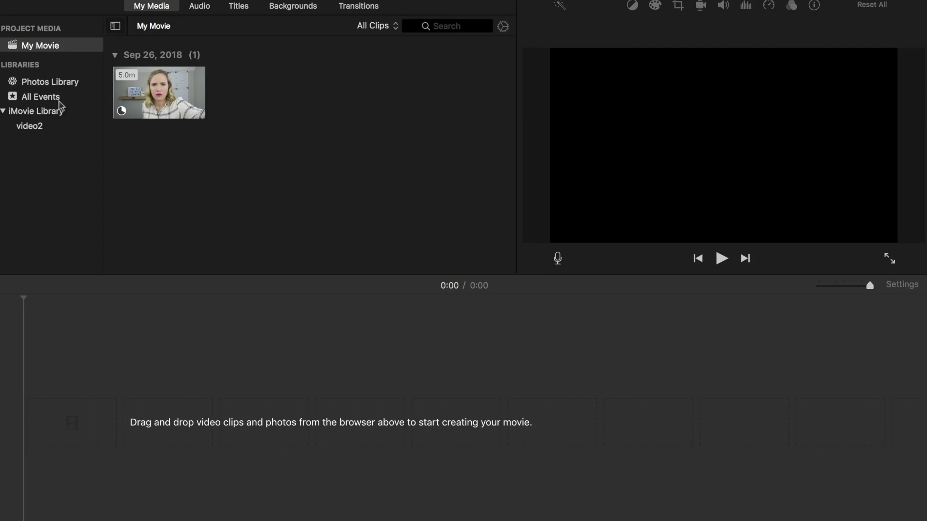
# Step: Import the 5.9-minute boss project audio file from the Desktop with Cmd+I
pyautogui.press('super+i')
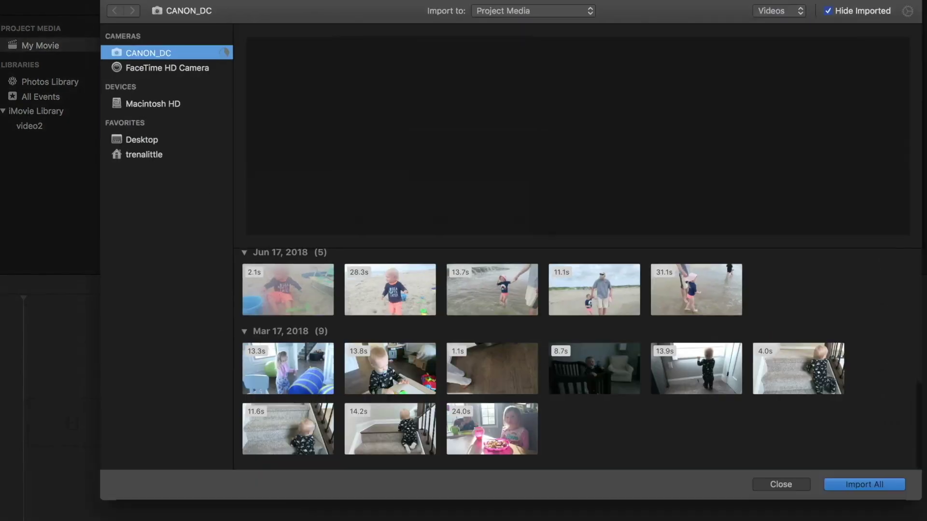
pyautogui.click(136, 145)
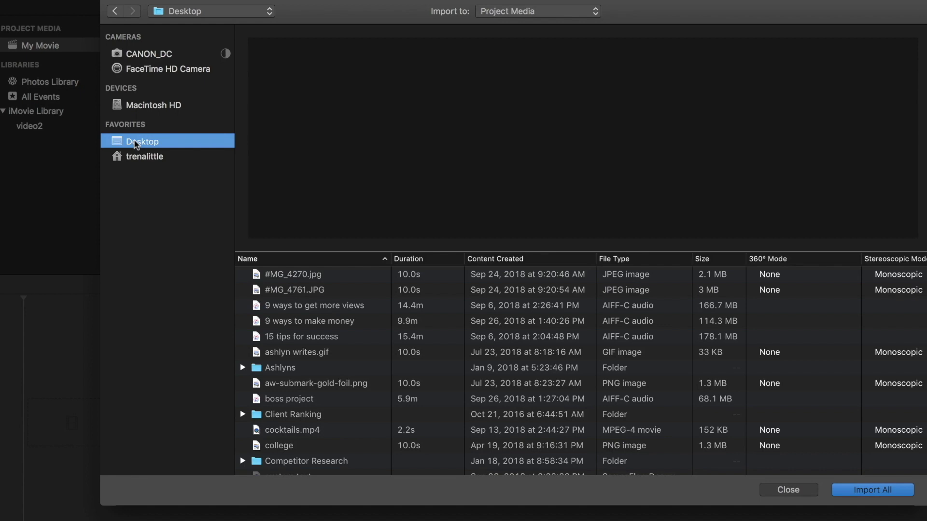
pyautogui.click(292, 399)
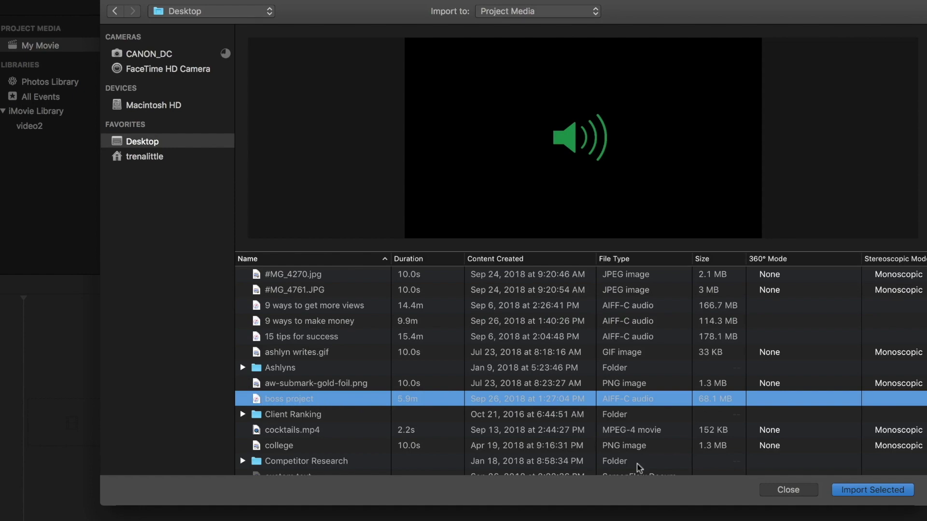
pyautogui.click(855, 496)
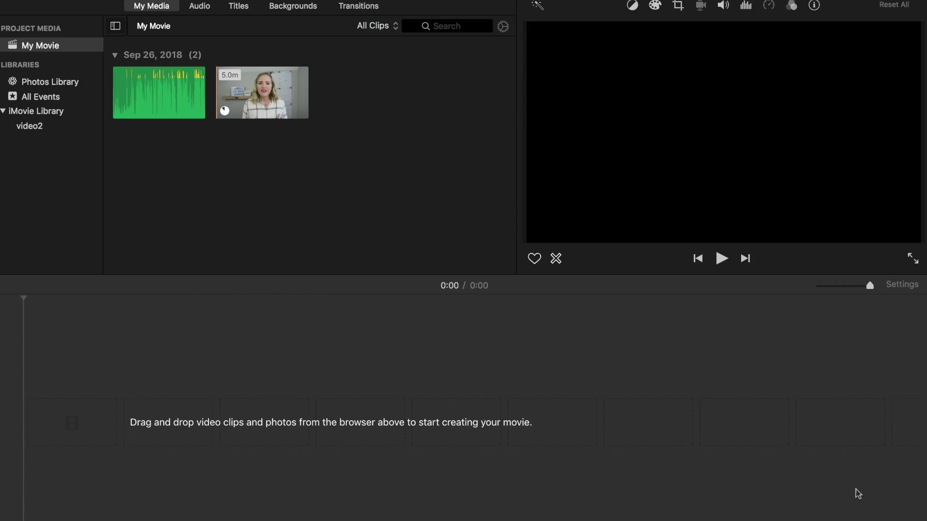
# Step: Import cocktails.mp4, custom text.mp4 and Head Shot (2018).jpg together from the Desktop
pyautogui.click(858, 493)
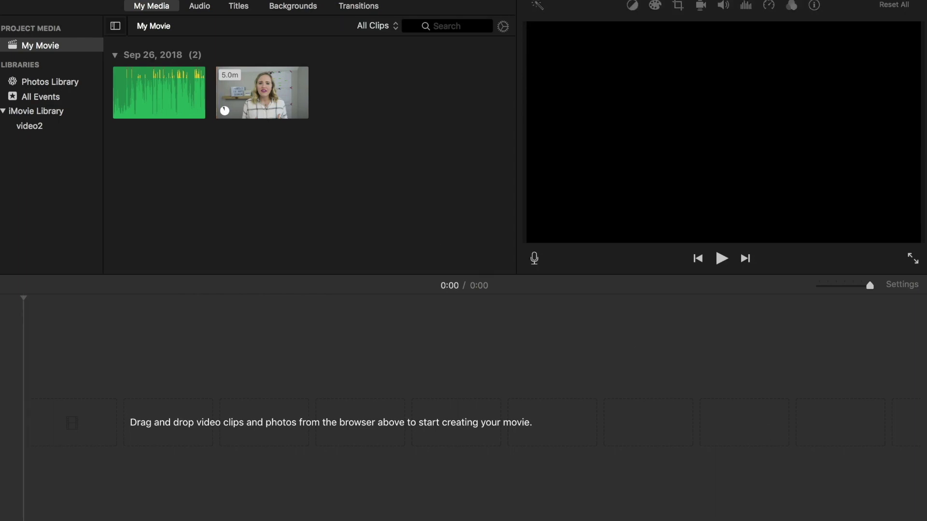
pyautogui.press('super+i')
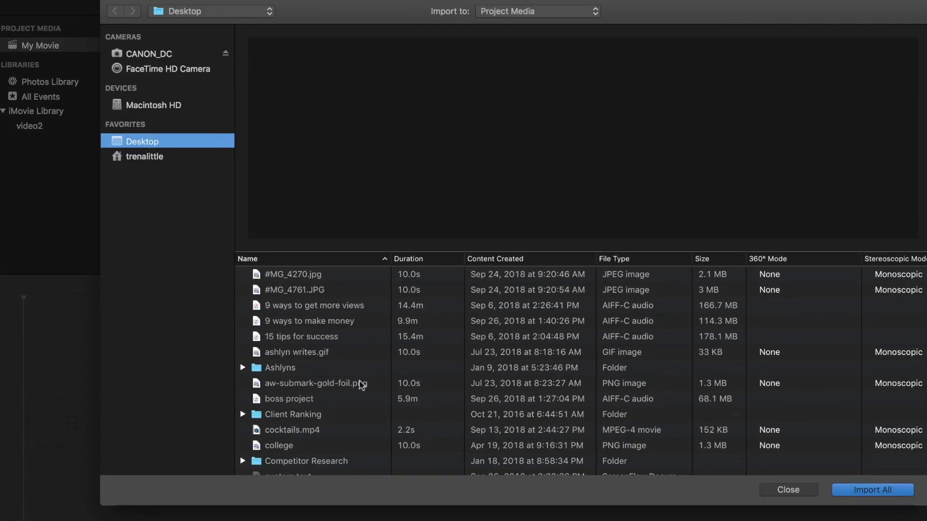
pyautogui.scroll(-4, 361, 385)
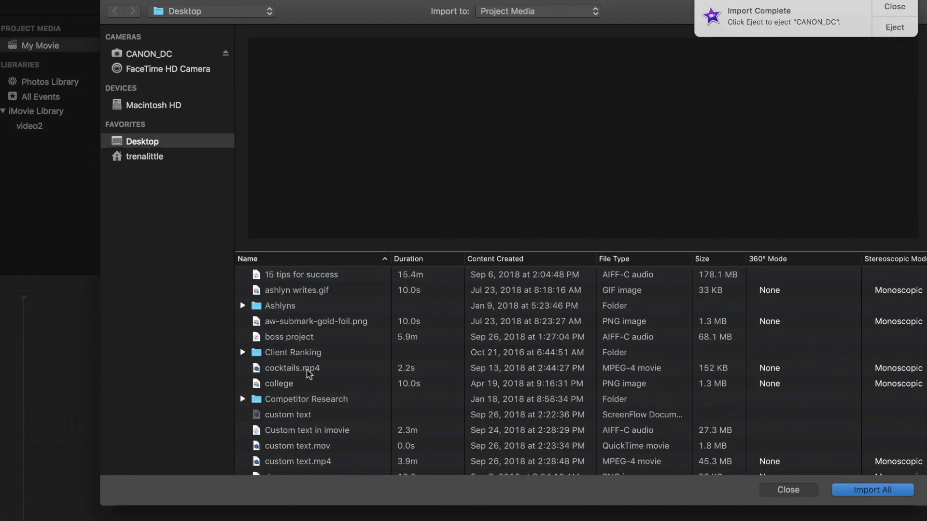
pyautogui.click(308, 371)
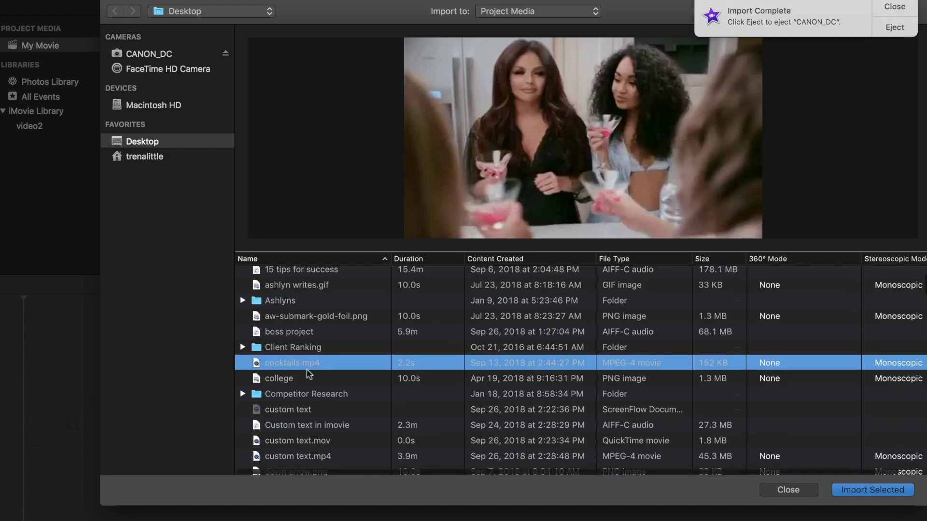
pyautogui.scroll(-2, 308, 375)
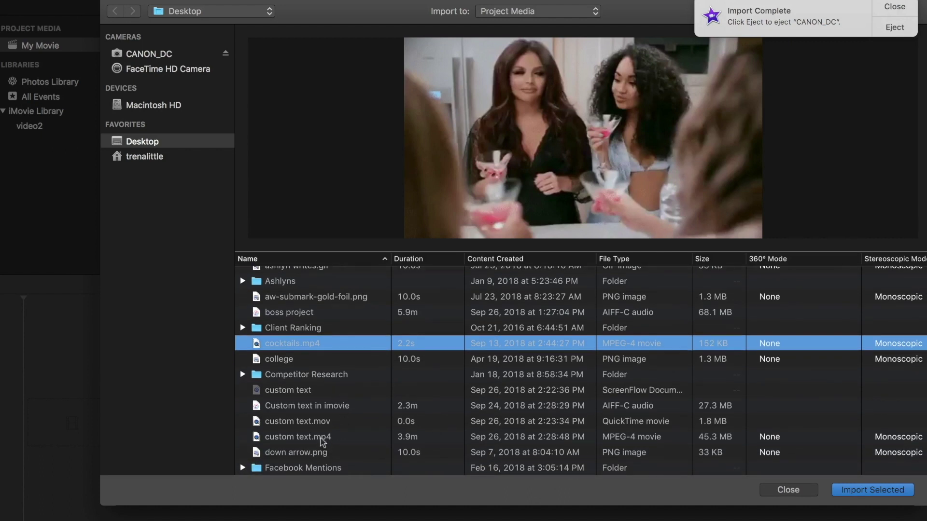
pyautogui.keyDown('super'); pyautogui.click(323, 438); pyautogui.keyUp('super')
pyautogui.scroll(-2, 323, 440)
pyautogui.scroll(-10, 322, 440)
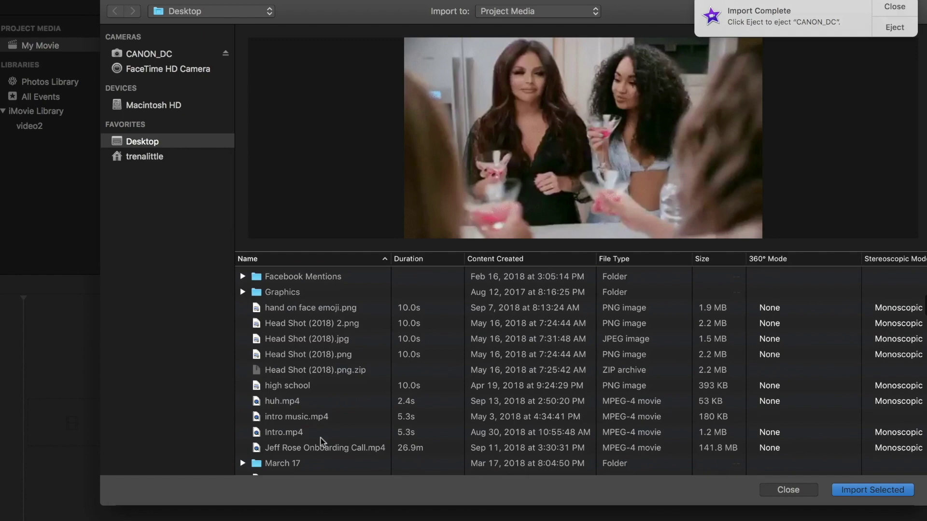
pyautogui.click(292, 312)
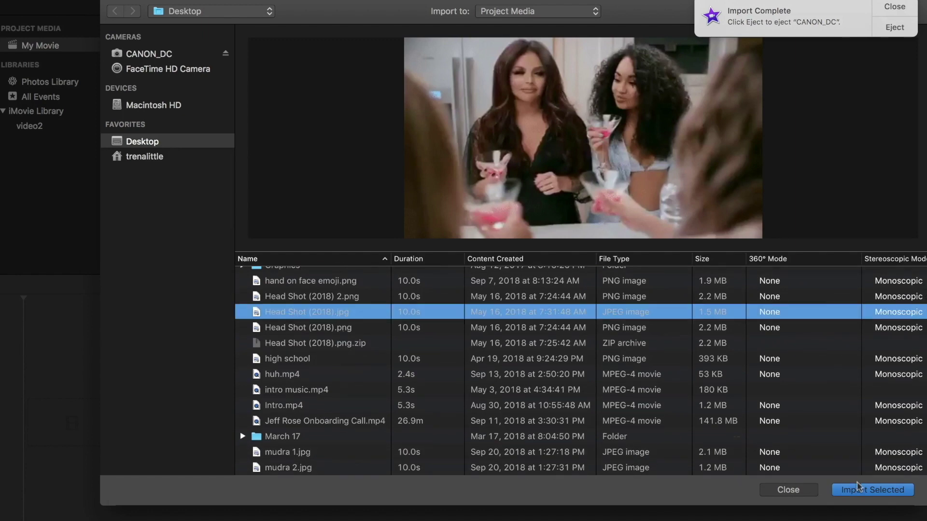
pyautogui.click(869, 491)
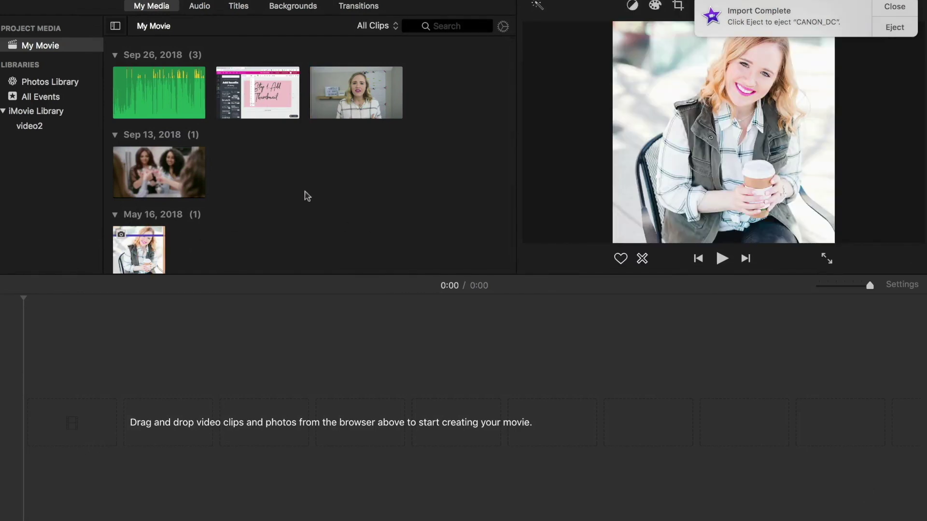
# Step: Put the 5.0-minute talking-head clip in the timeline, zoom in, and lay boss project audio underneath
pyautogui.click(340, 100)
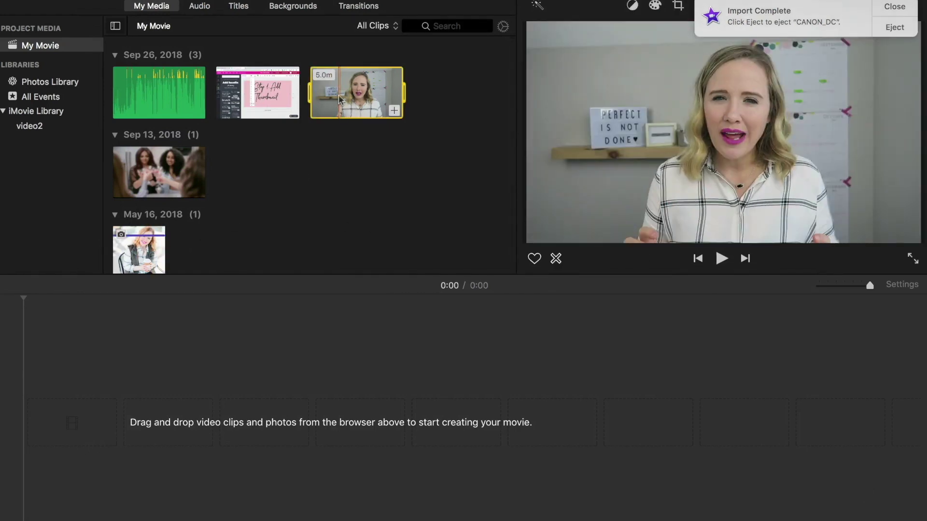
pyautogui.moveTo(340, 100); pyautogui.dragTo(188, 404)
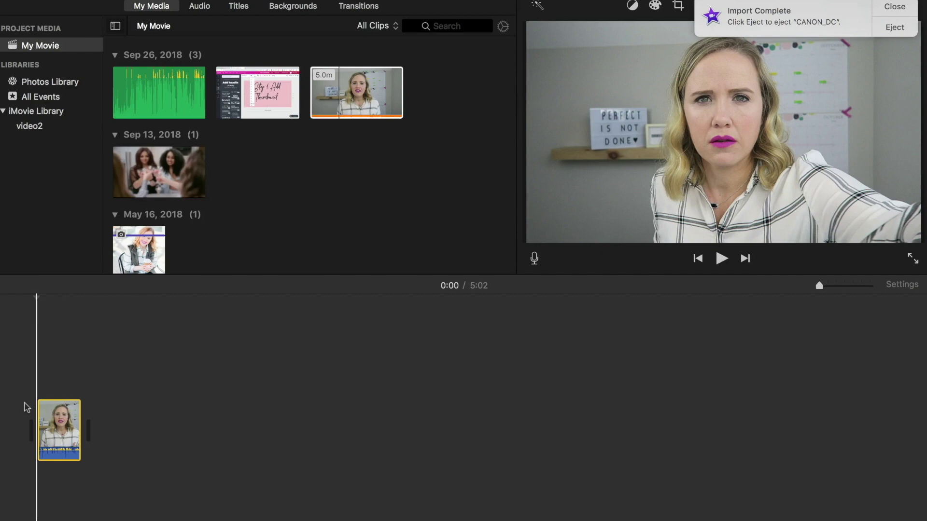
pyautogui.press('super+equal')
pyautogui.press('super+equal')
pyautogui.press('super+equal')
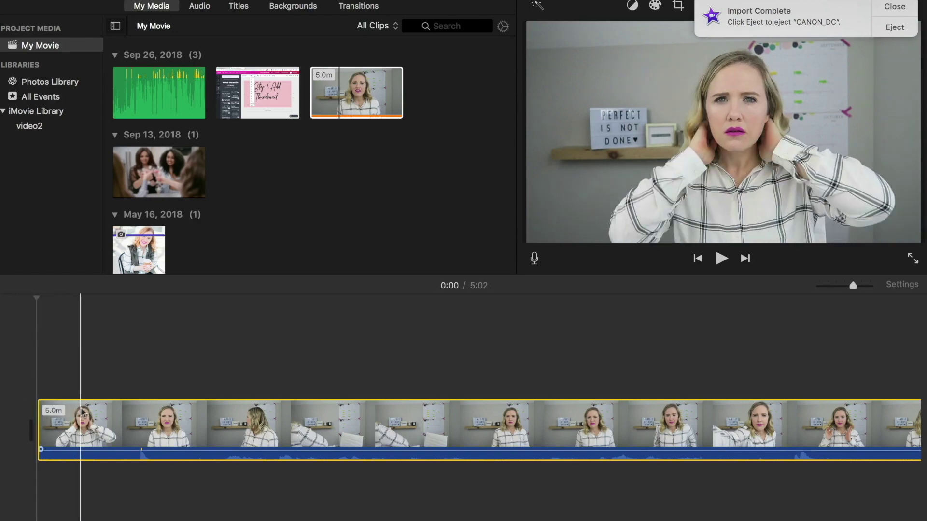
pyautogui.click(147, 82)
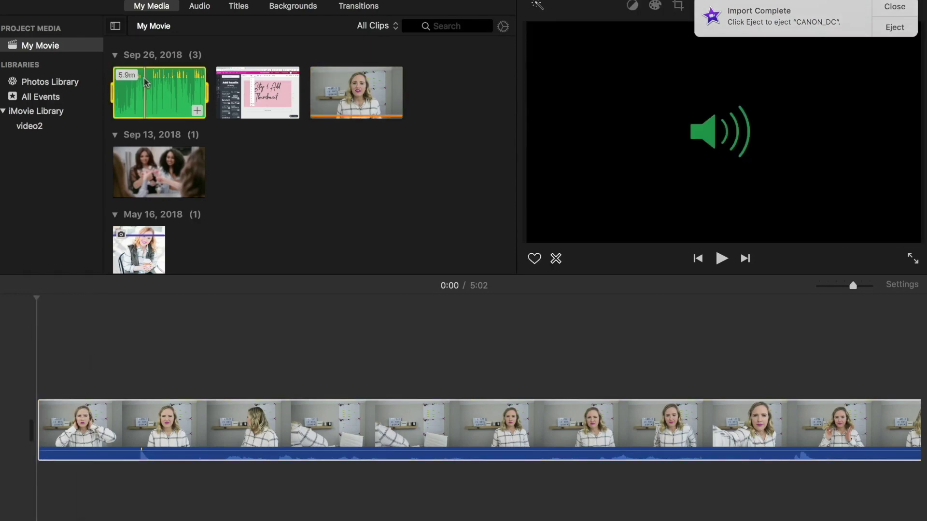
pyautogui.moveTo(146, 82); pyautogui.dragTo(34, 499)
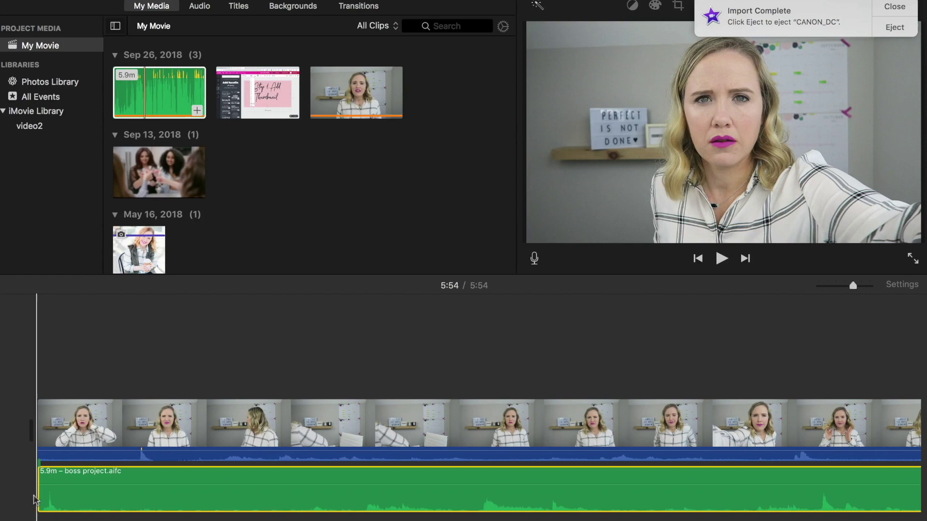
# Step: Zoom out slightly and play from the audio spike at 0:53 to hear the clap
pyautogui.press('super+minus')
pyautogui.press('super+minus')
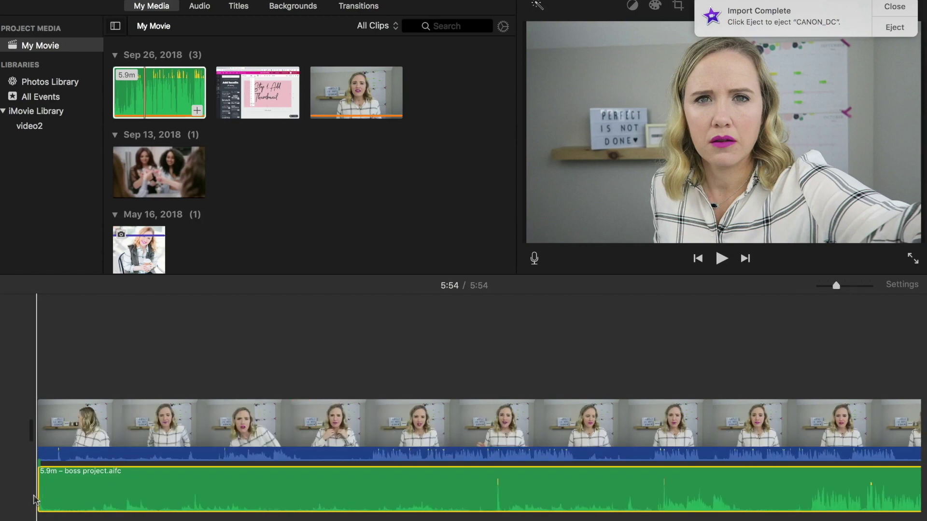
pyautogui.click(59, 497)
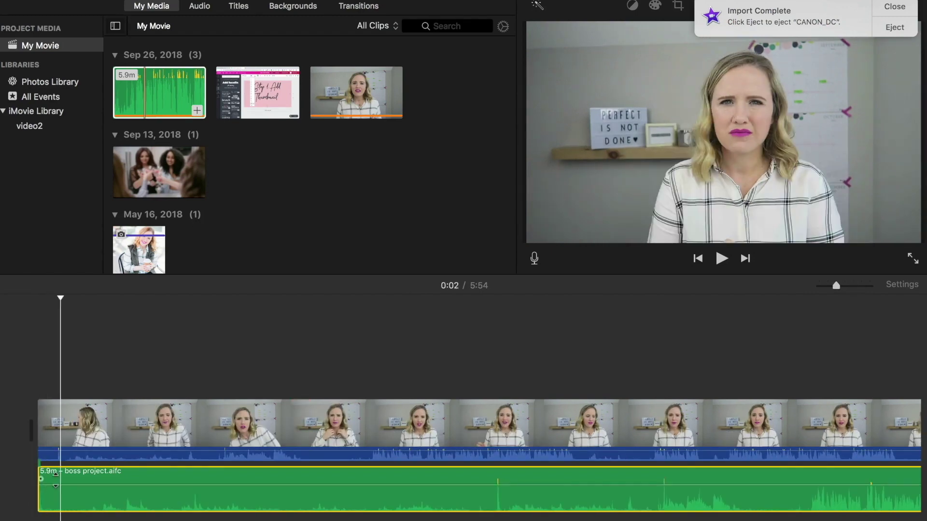
pyautogui.click(895, 6)
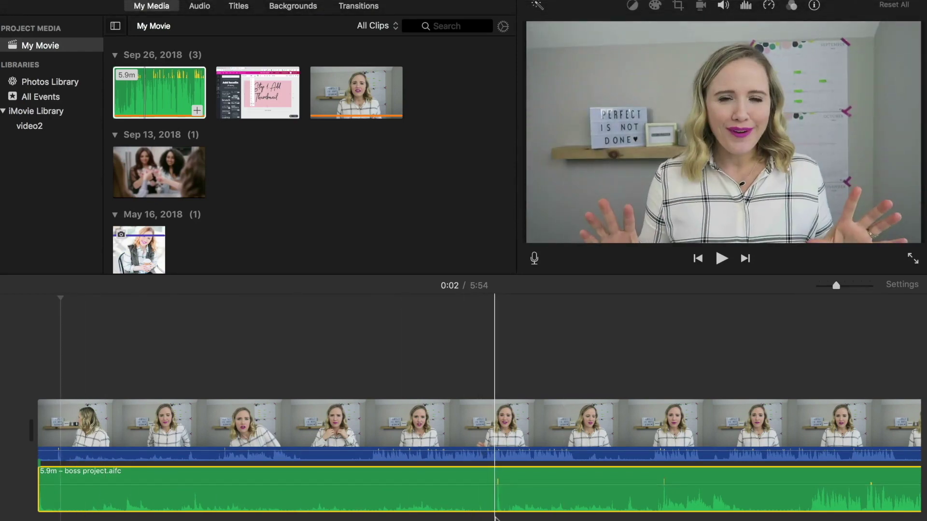
pyautogui.click(497, 492)
pyautogui.press('space')
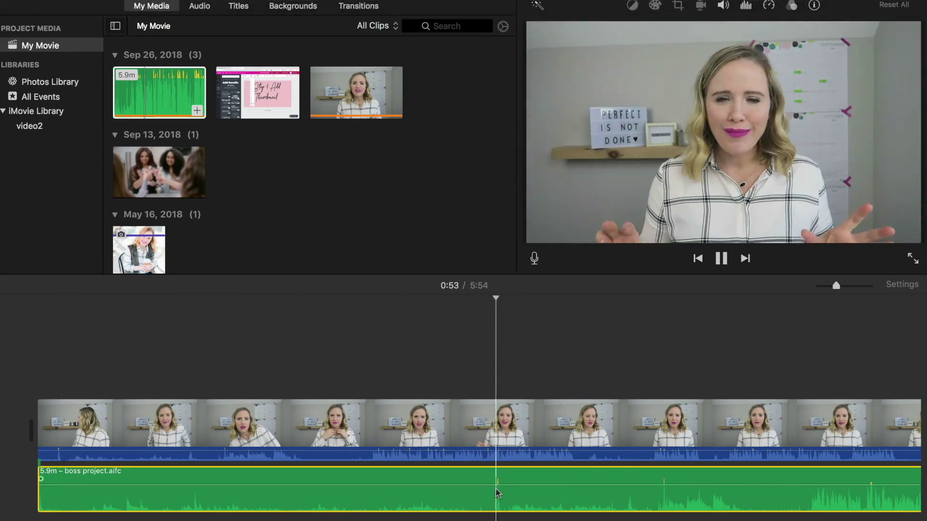
pyautogui.press('space')
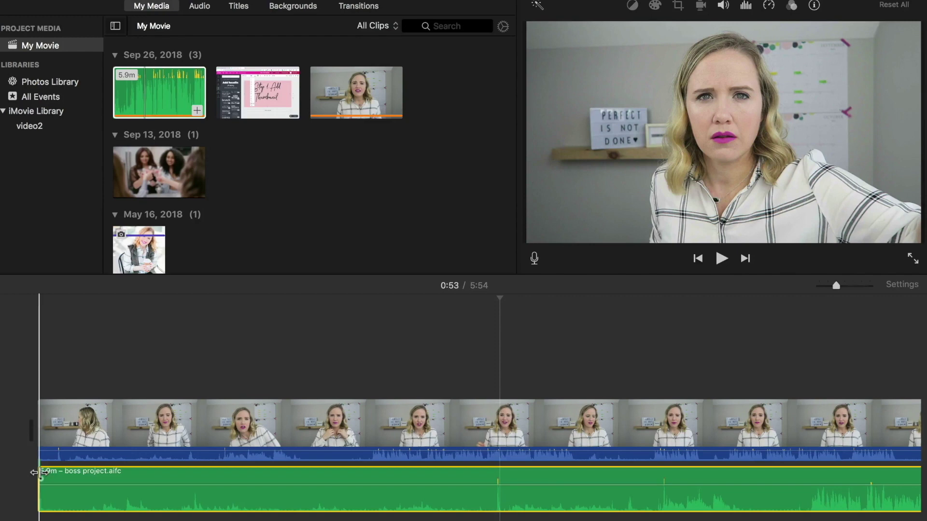
# Step: Trim the boss project audio to start at the timeline's beginning and mark its clap peak
pyautogui.moveTo(35, 473); pyautogui.dragTo(478, 477)
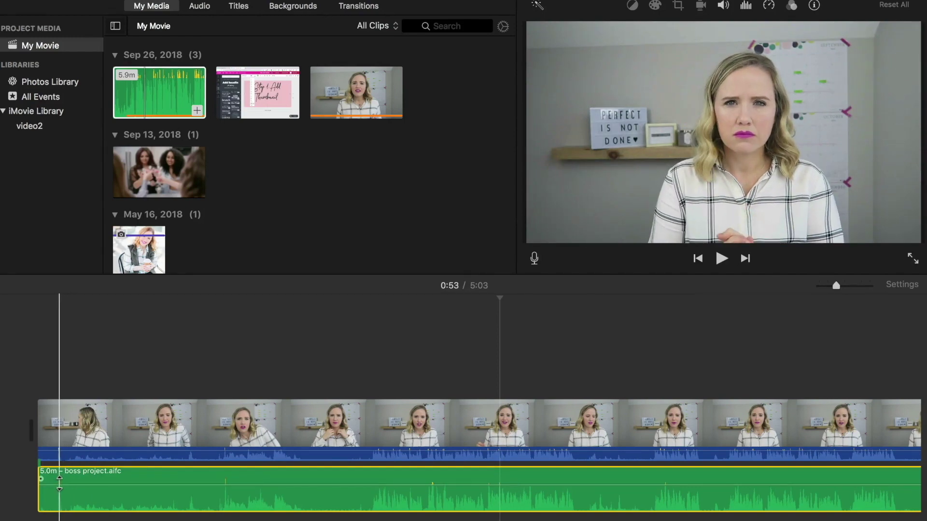
pyautogui.scroll(5, 59, 483)
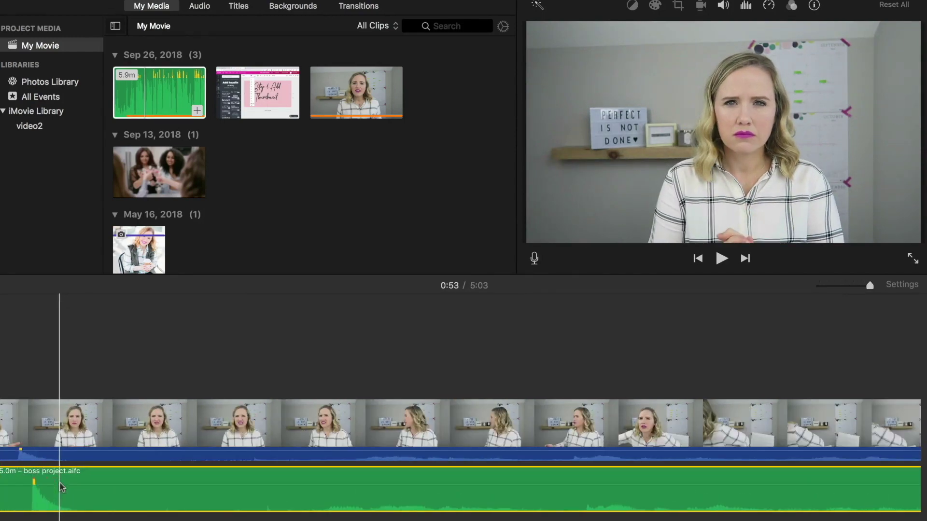
pyautogui.hscroll(-5, 121, 435)
pyautogui.hscroll(2, 91, 376)
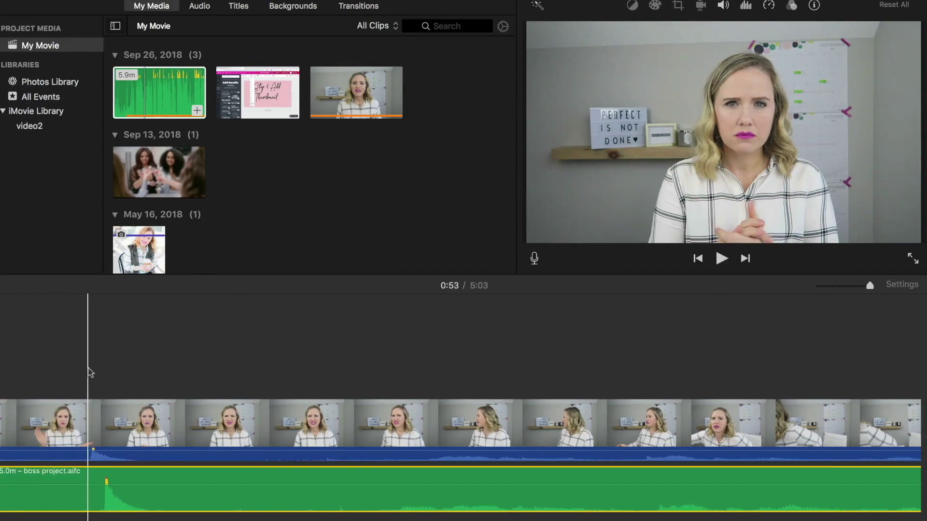
pyautogui.click(89, 370)
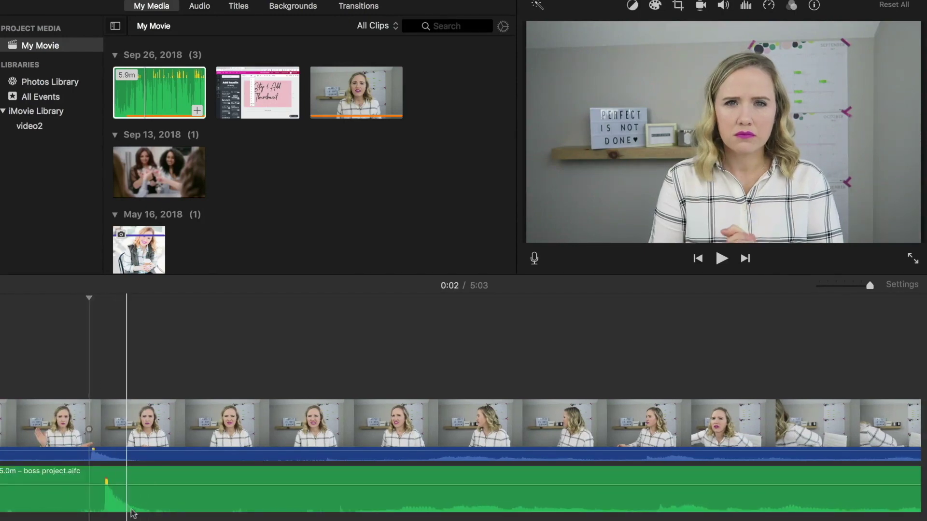
pyautogui.hscroll(-15, 137, 480)
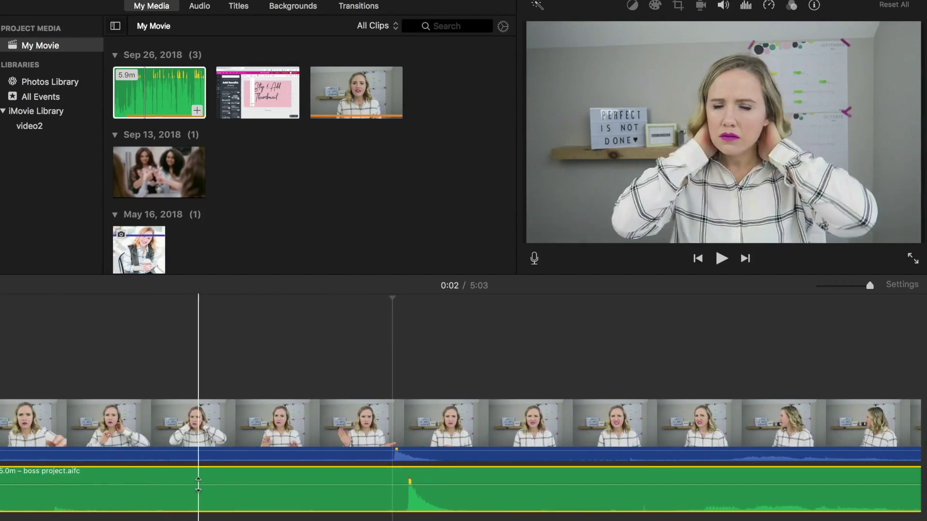
# Step: Split the boss project audio just before its clap and delete the 1.3s leading piece
pyautogui.click(200, 479)
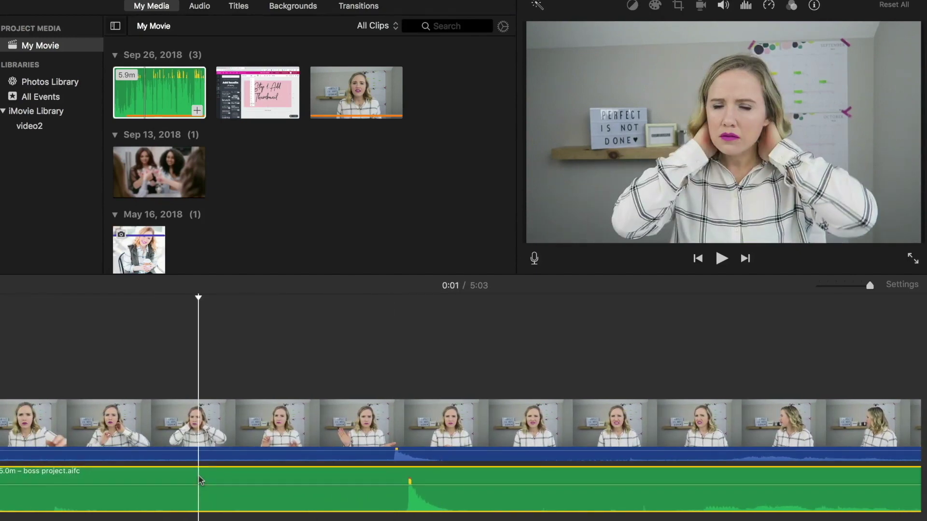
pyautogui.press('super+b')
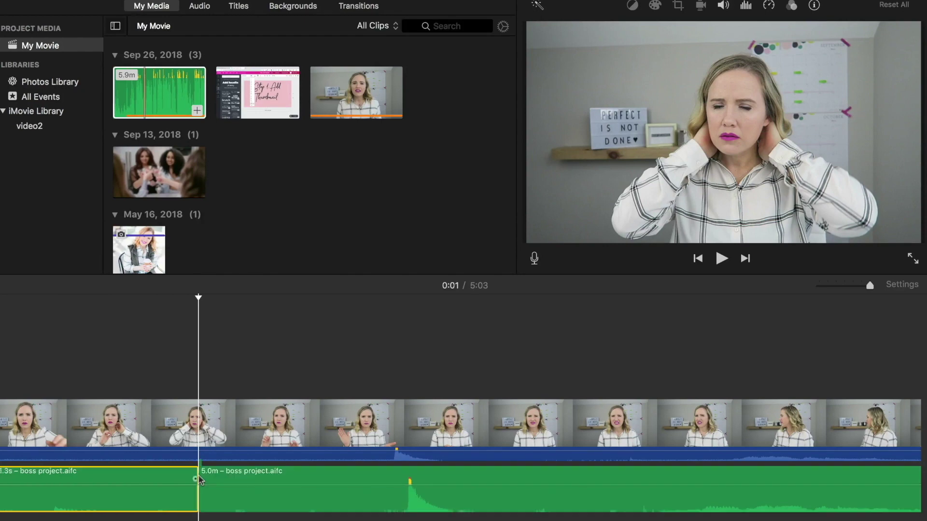
pyautogui.click(147, 479)
pyautogui.press('Delete')
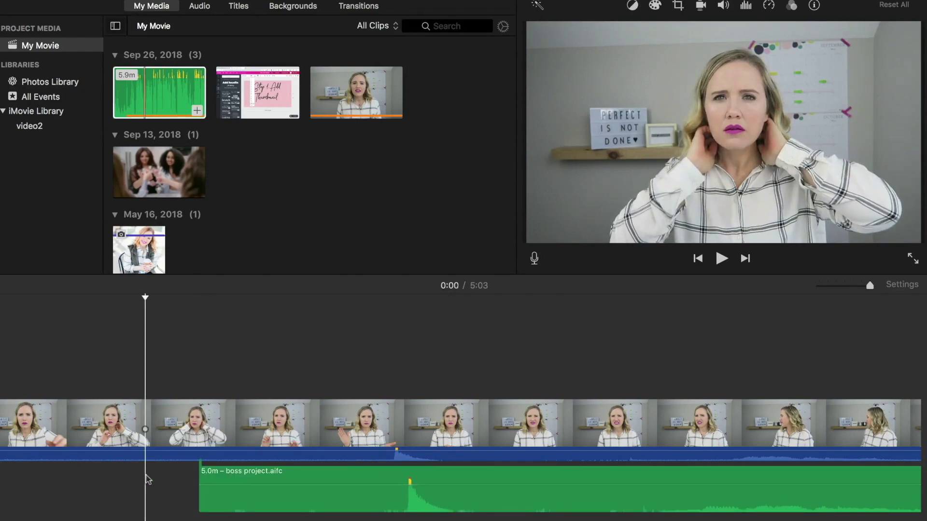
# Step: Nudge the audio back and forth until its clap matches the video's clap on playback
pyautogui.click(394, 359)
pyautogui.moveTo(472, 481); pyautogui.dragTo(459, 480)
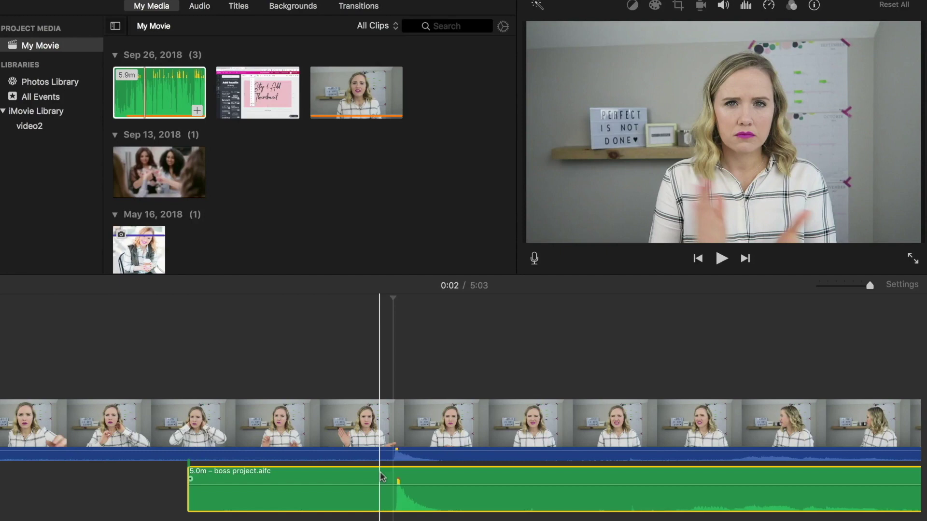
pyautogui.press('space')
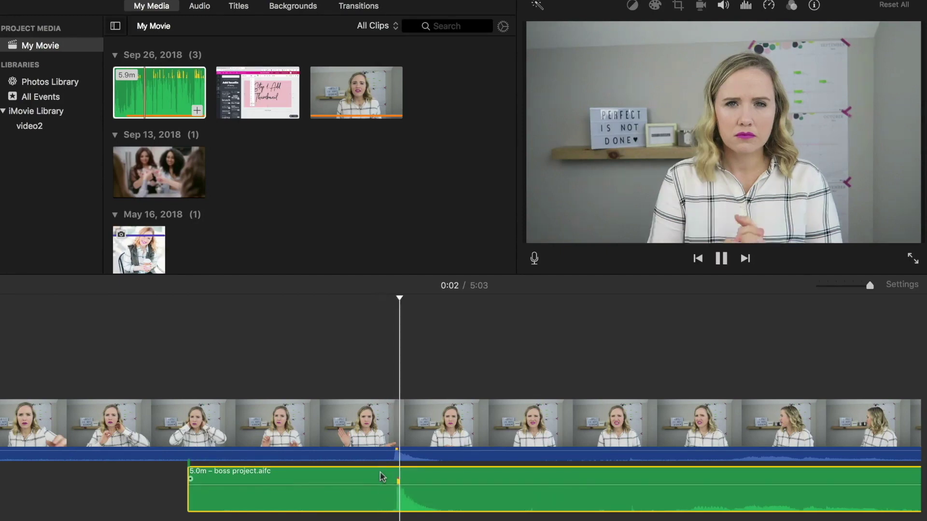
pyautogui.press('space')
pyautogui.moveTo(436, 483); pyautogui.dragTo(442, 484)
pyautogui.press('space')
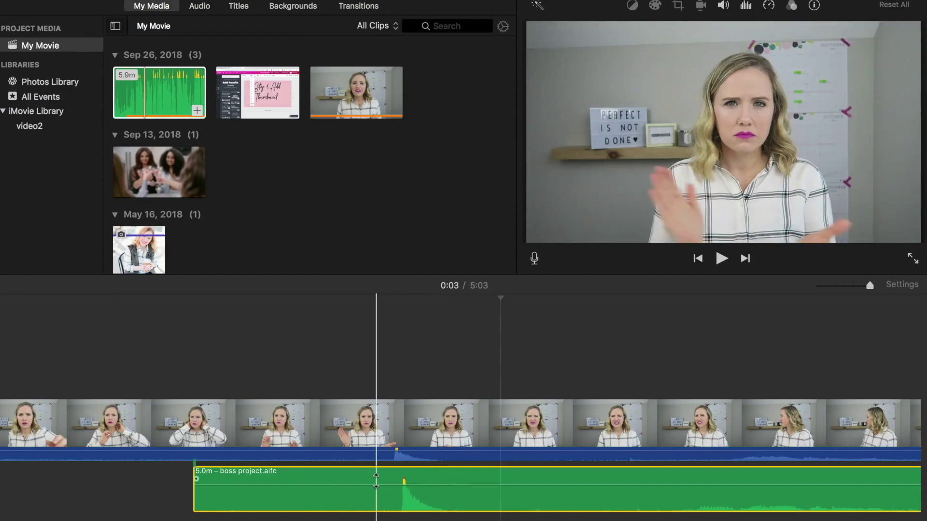
pyautogui.press('space')
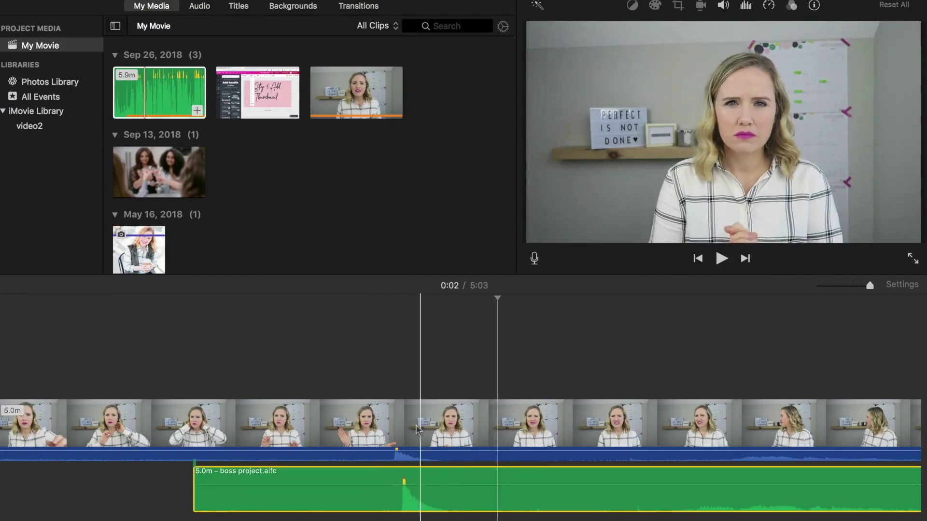
pyautogui.click(394, 404)
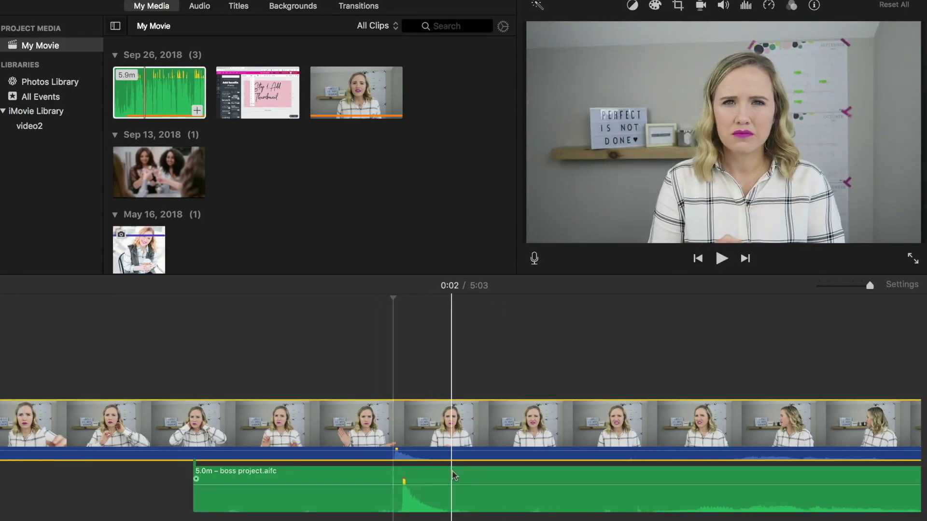
pyautogui.moveTo(454, 471); pyautogui.dragTo(450, 475)
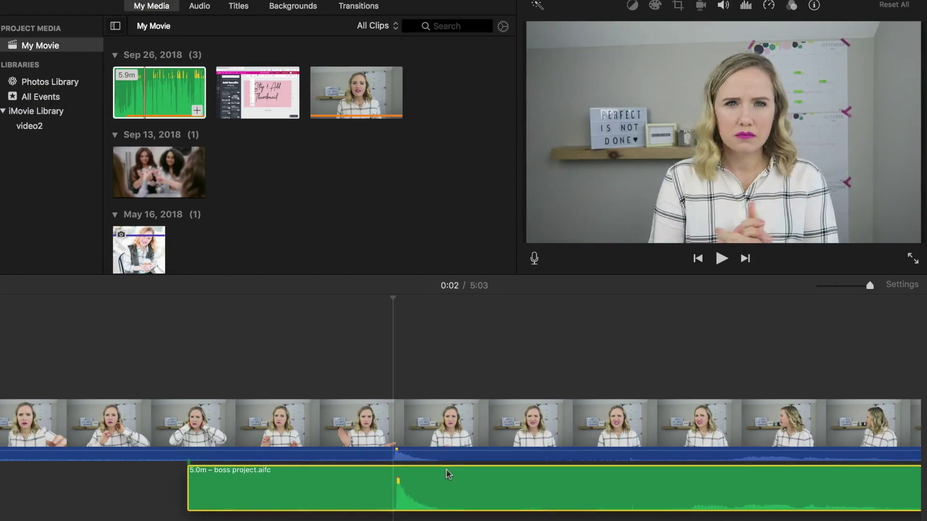
pyautogui.press('space')
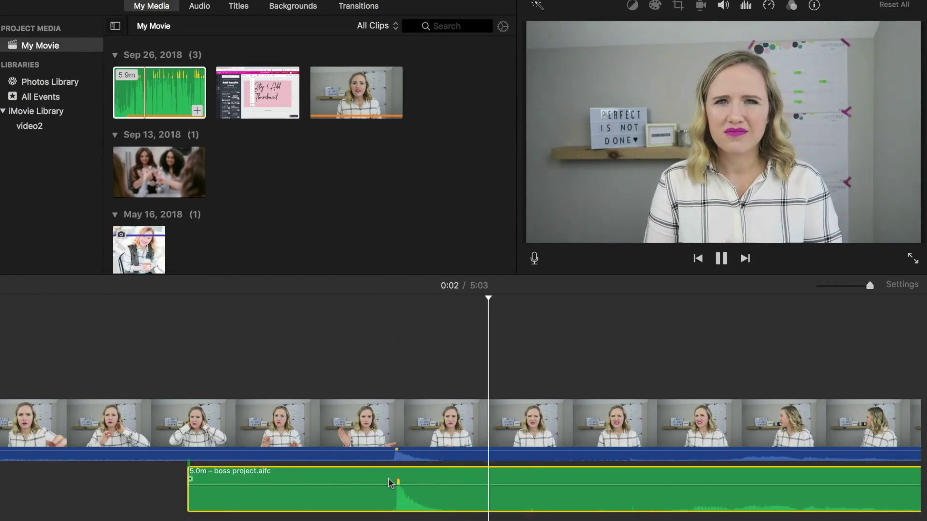
pyautogui.press('space')
pyautogui.hscroll(6, 391, 483)
# Step: Split both video and boss project audio at 0:38 and delete the opening parts, leaving 4:25
pyautogui.hscroll(3, 391, 484)
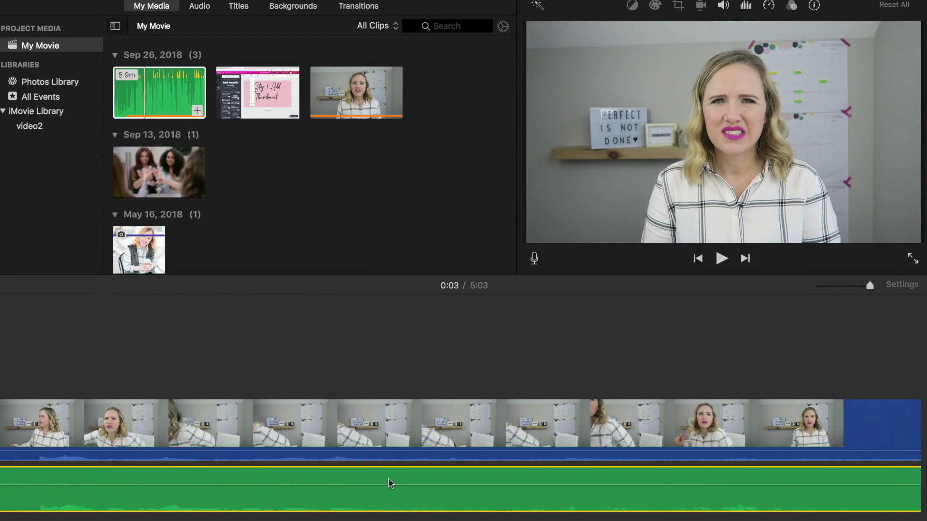
pyautogui.press('space')
pyautogui.press('space')
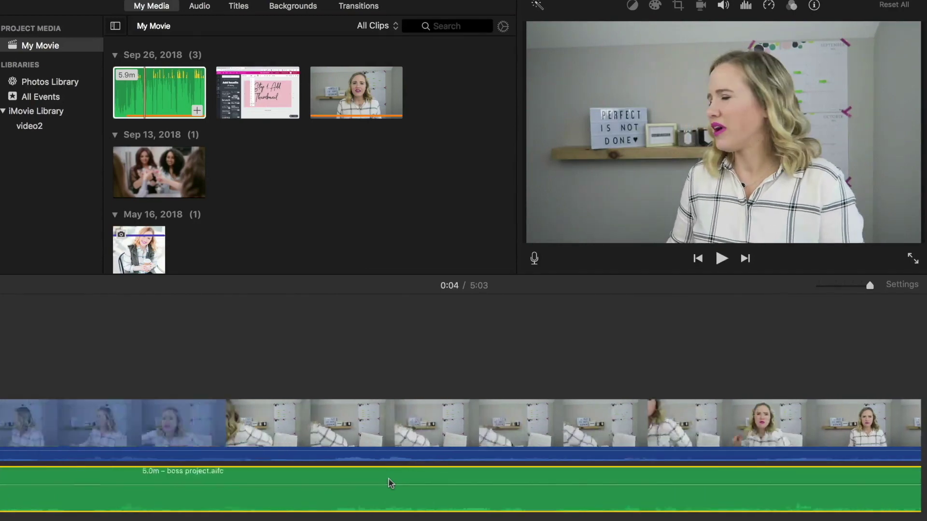
pyautogui.press('super+minus')
pyautogui.press('super+minus')
pyautogui.hscroll(3, 389, 485)
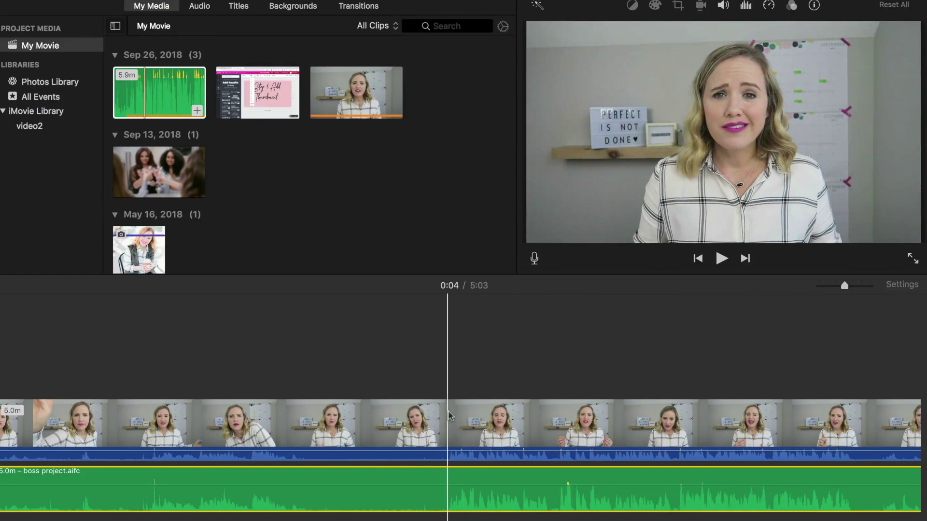
pyautogui.click(449, 415)
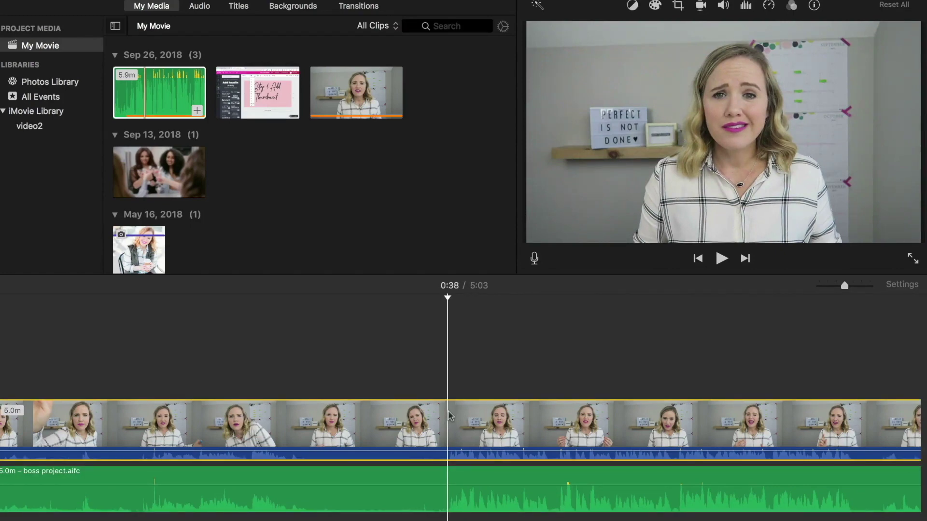
pyautogui.press('super+b')
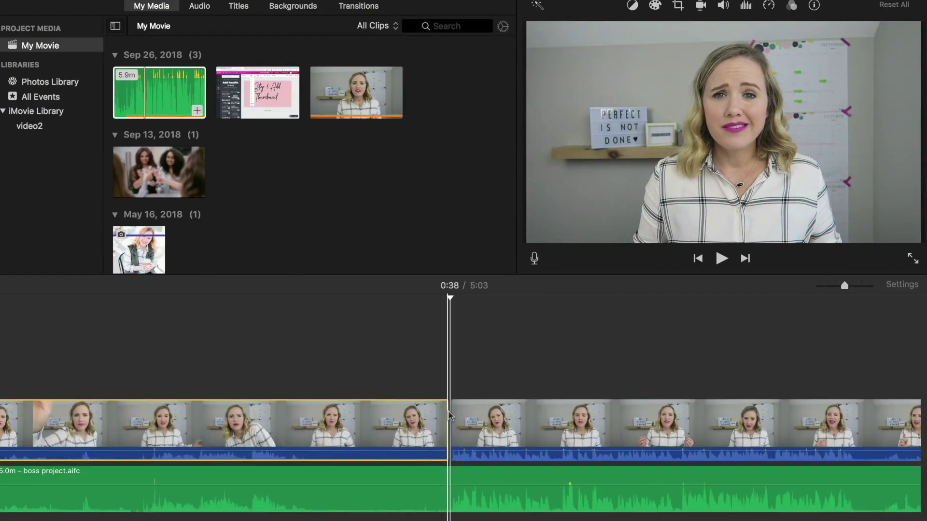
pyautogui.click(450, 480)
pyautogui.press('super+b')
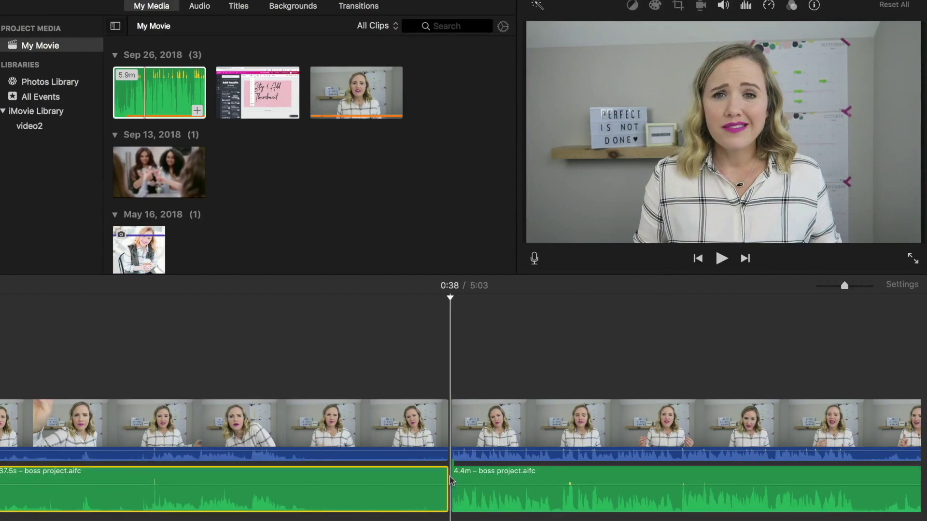
pyautogui.click(408, 428)
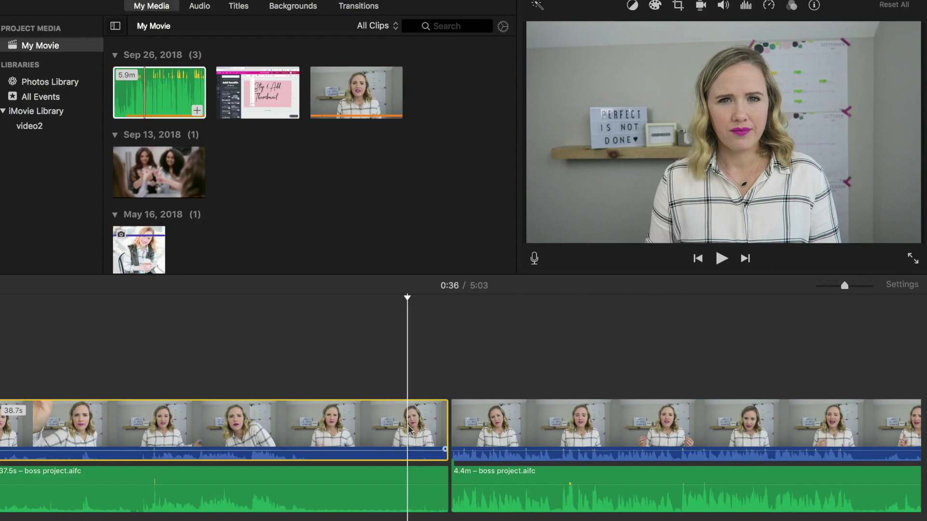
pyautogui.press('Delete')
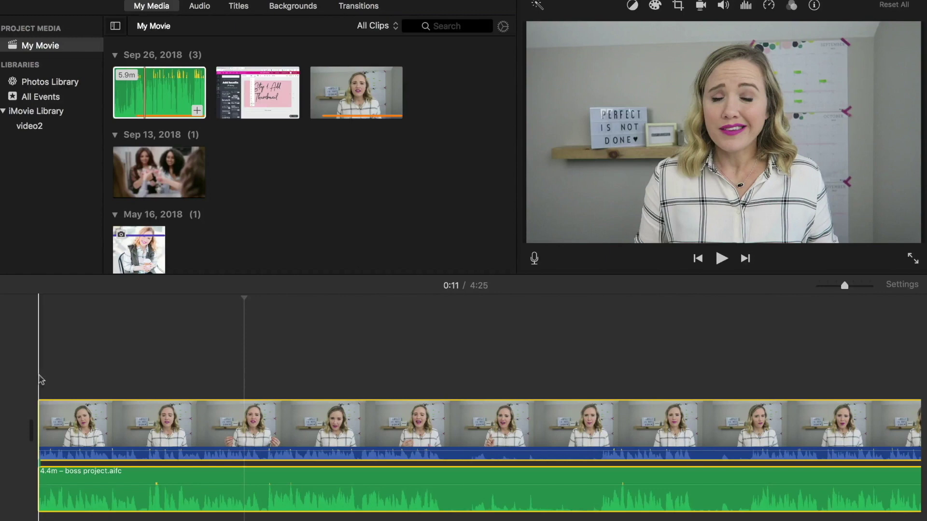
# Step: Overlay the 2.2s Sep 13 cocktails clip above the talking-head video near 0:20 and preview it
pyautogui.press('space')
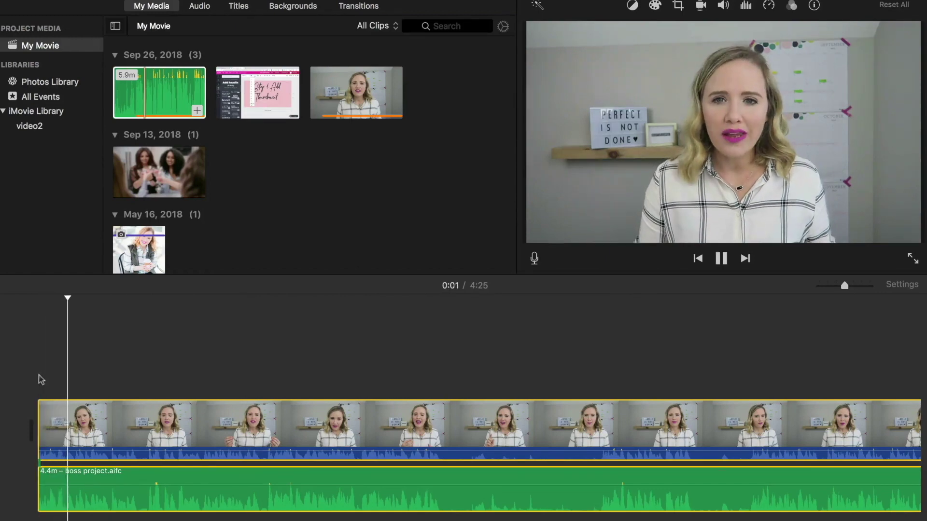
pyautogui.press('space')
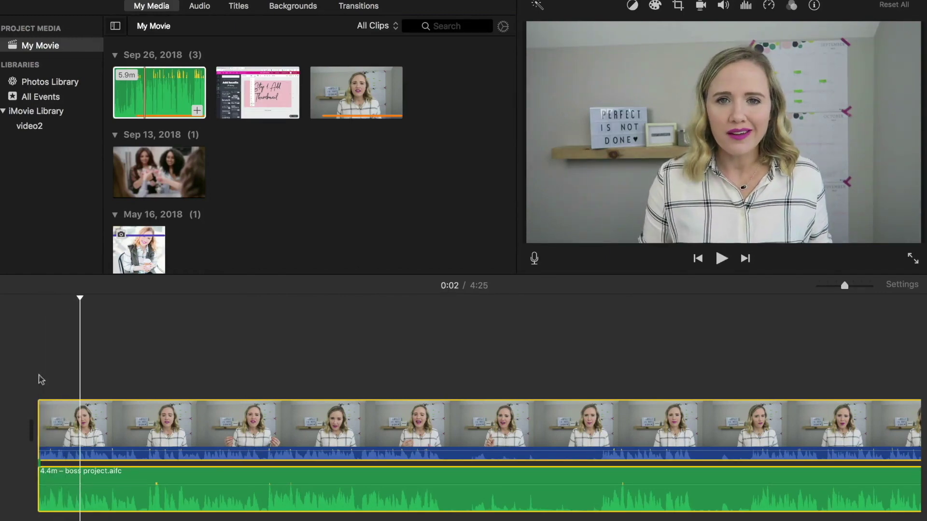
pyautogui.hscroll(5, 201, 384)
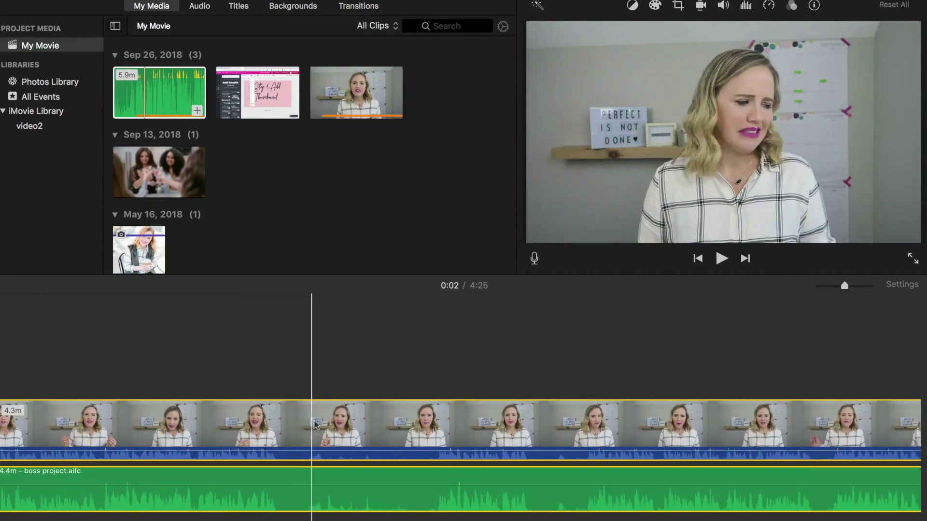
pyautogui.press('space')
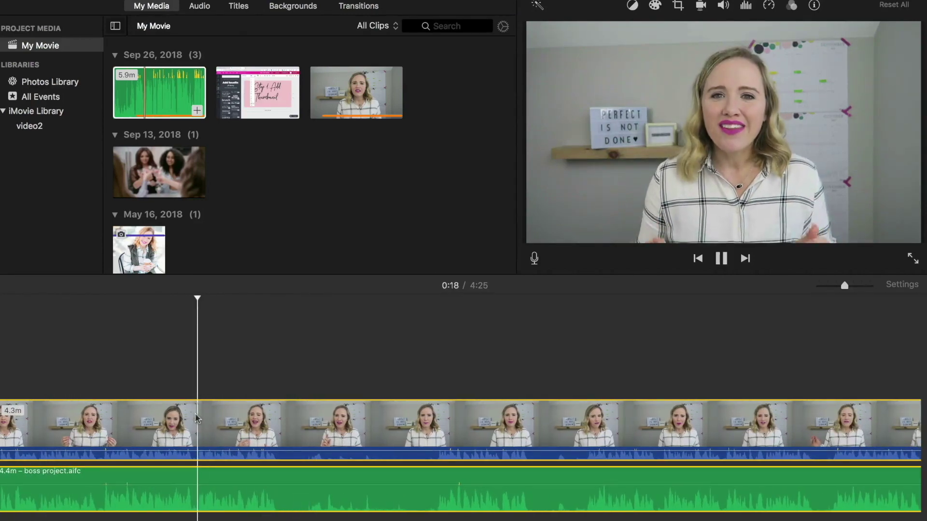
pyautogui.press('space')
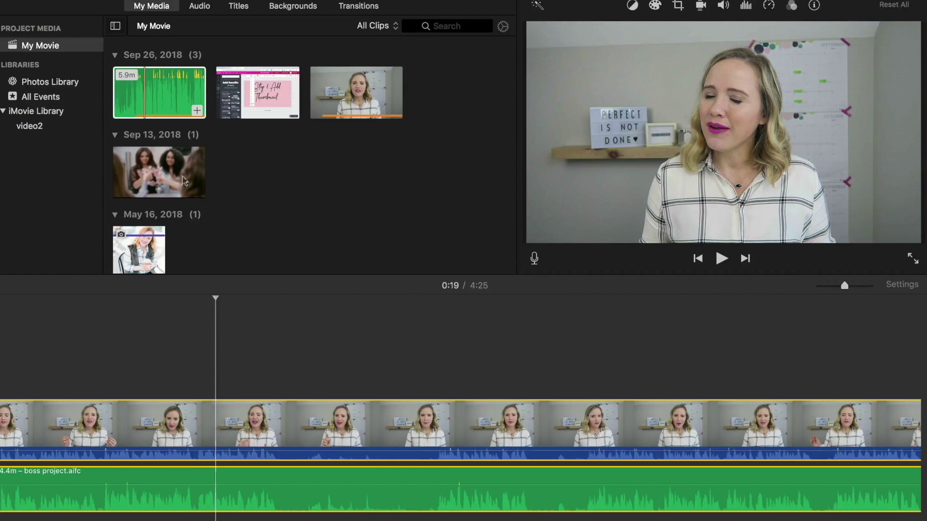
pyautogui.click(147, 174)
pyautogui.moveTo(147, 175); pyautogui.dragTo(213, 349)
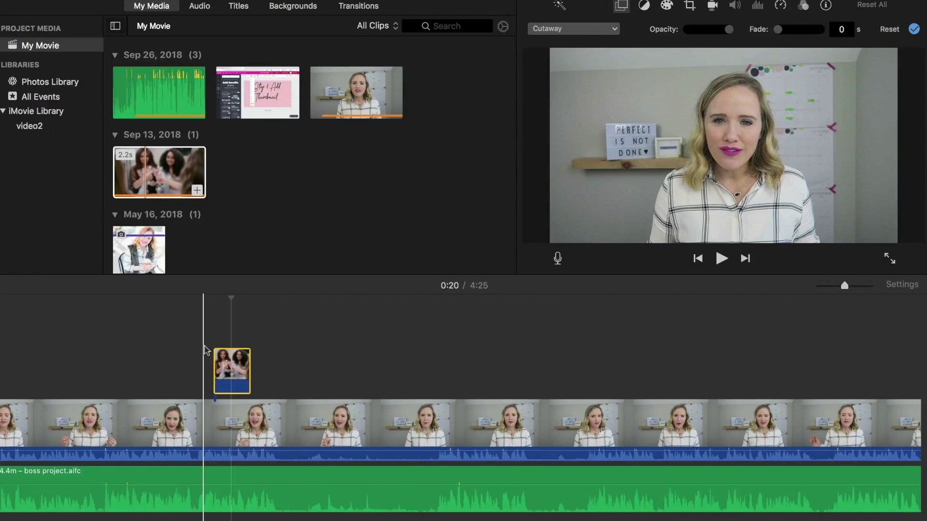
pyautogui.press('space')
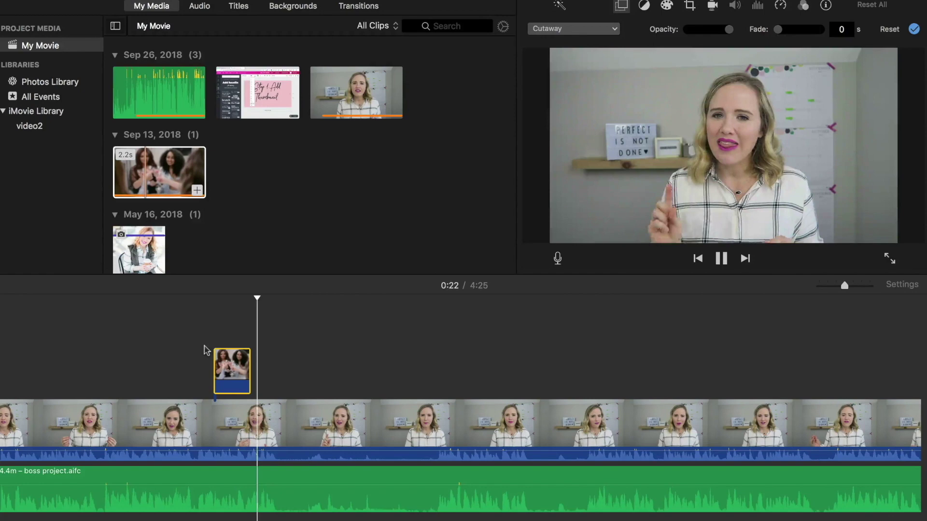
pyautogui.press('space')
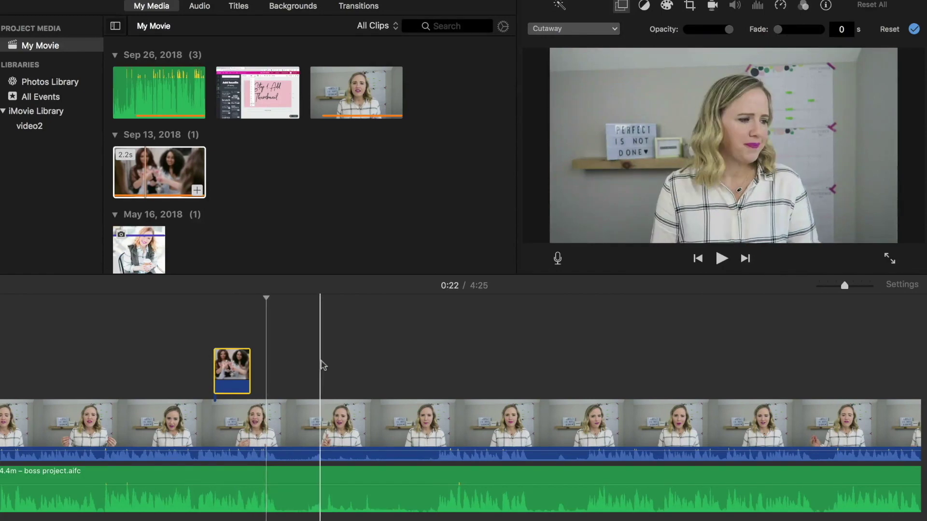
# Step: Preview the May 16 portrait photo and play around 0:41 to find its cutaway spot
pyautogui.hscroll(10, 323, 365)
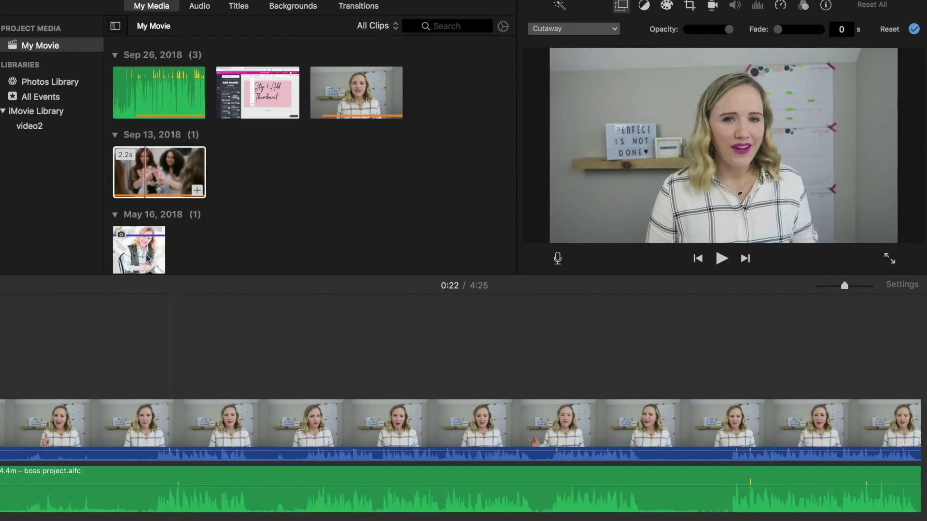
pyautogui.click(149, 258)
pyautogui.press('space')
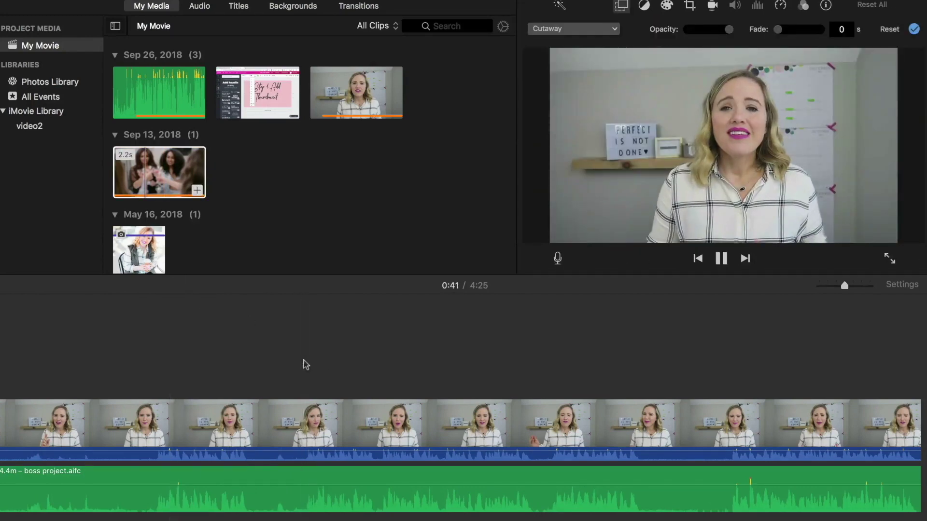
pyautogui.press('space')
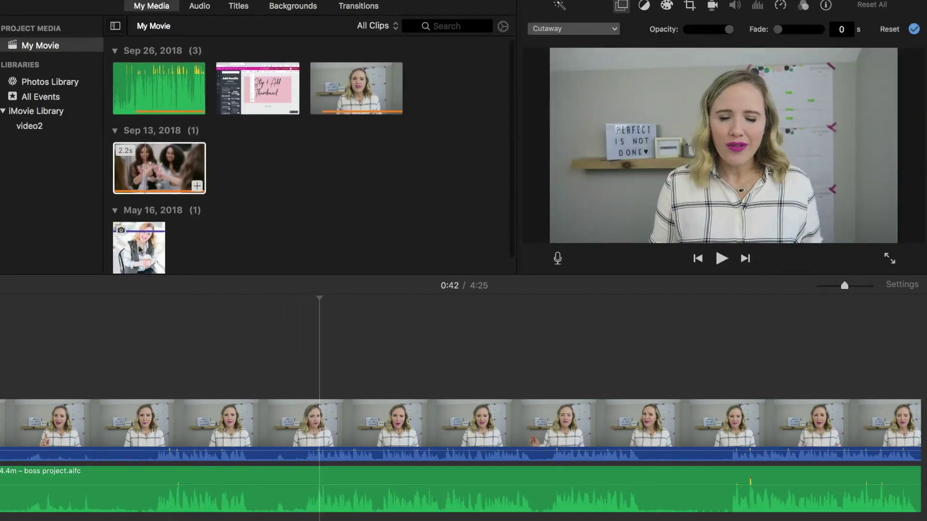
# Step: Place the May 16 Head Shot photo as a cutaway near 0:42, cropped to fill the frame
pyautogui.click(139, 249)
pyautogui.moveTo(139, 249); pyautogui.dragTo(423, 373)
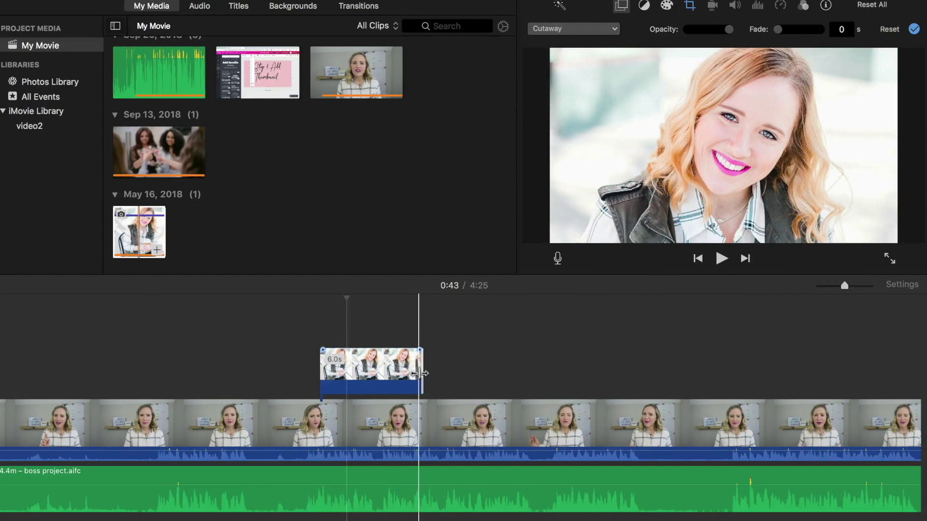
pyautogui.click(386, 379)
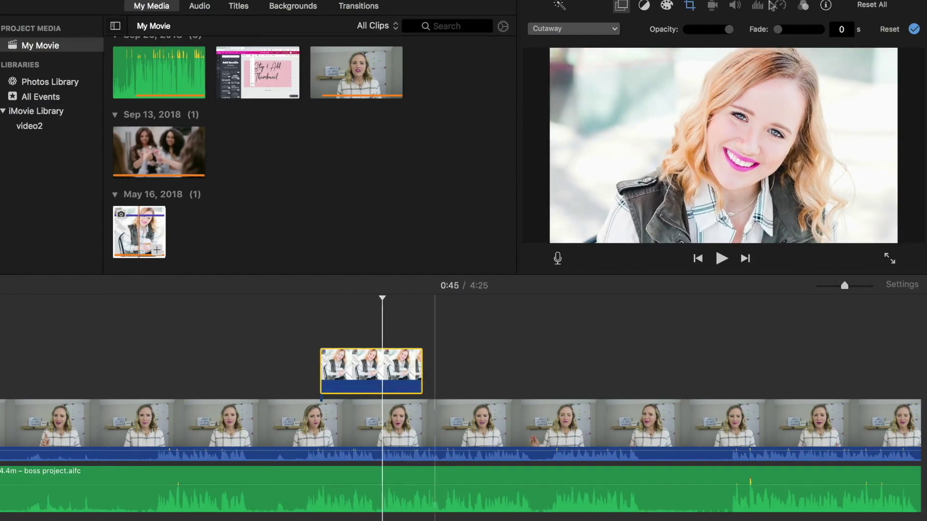
pyautogui.click(688, 5)
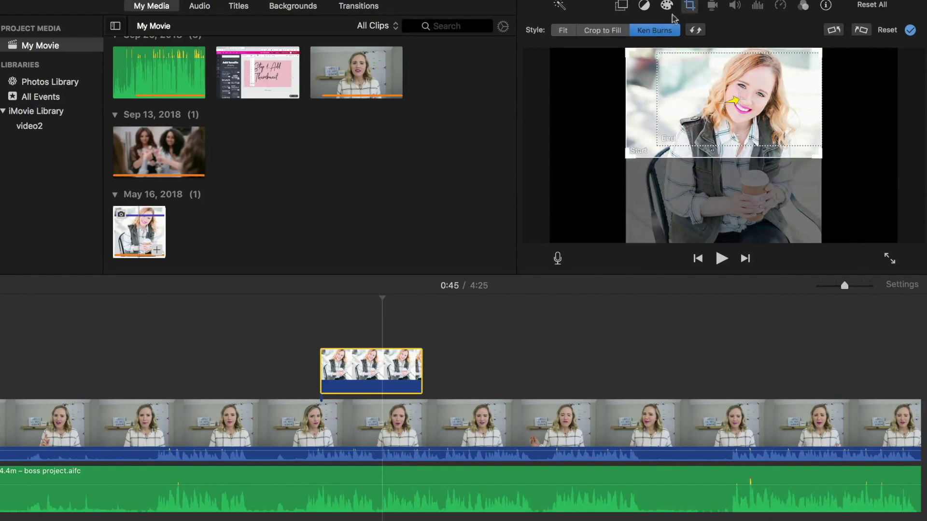
pyautogui.click(607, 34)
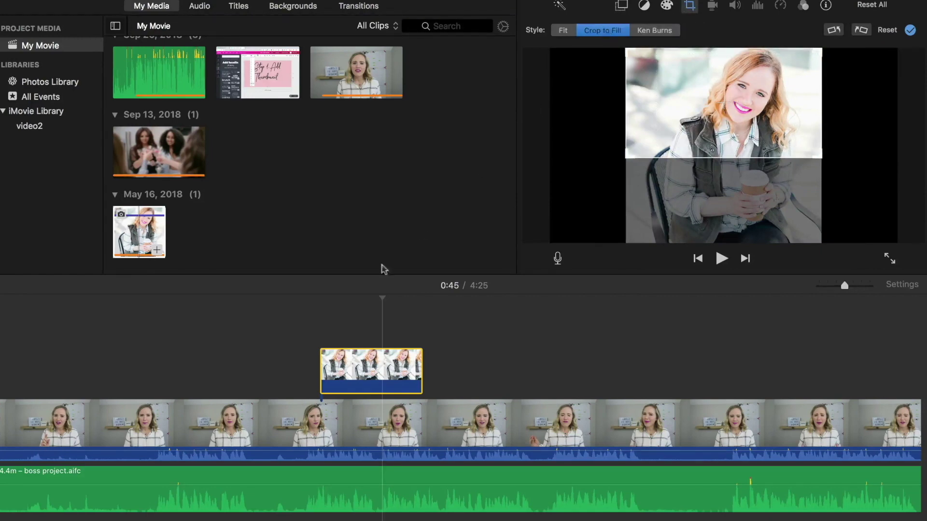
pyautogui.click(309, 334)
pyautogui.press('space')
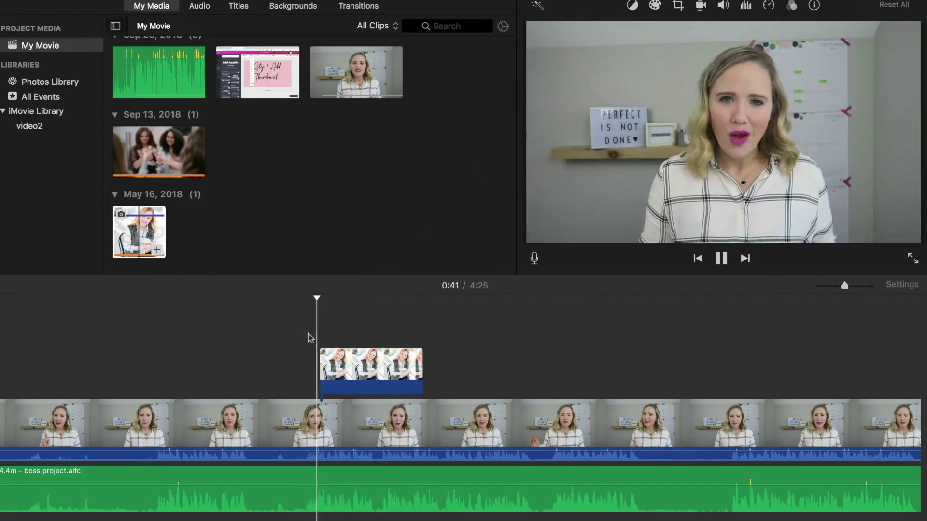
pyautogui.press('space')
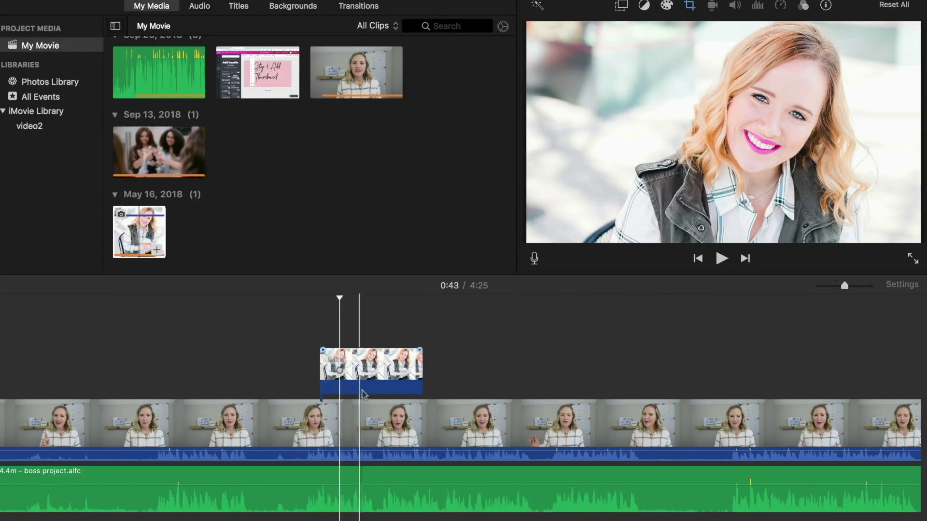
# Step: Apply a Ken Burns zoom to the Head Shot cutaway and play it back
pyautogui.click(368, 367)
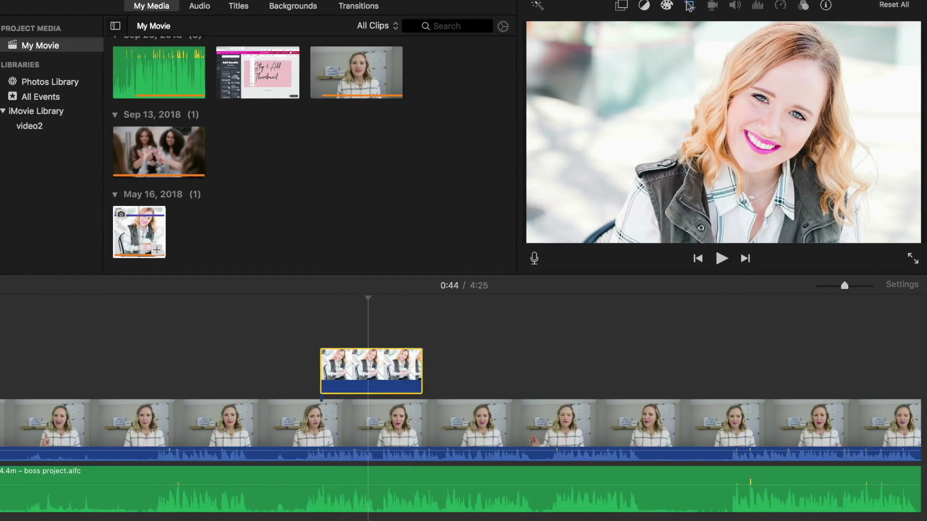
pyautogui.click(690, 5)
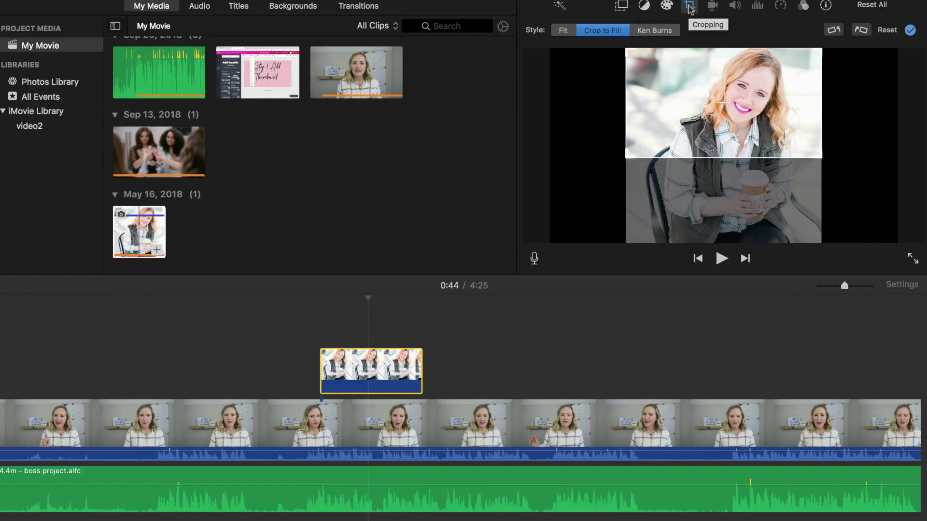
pyautogui.click(669, 31)
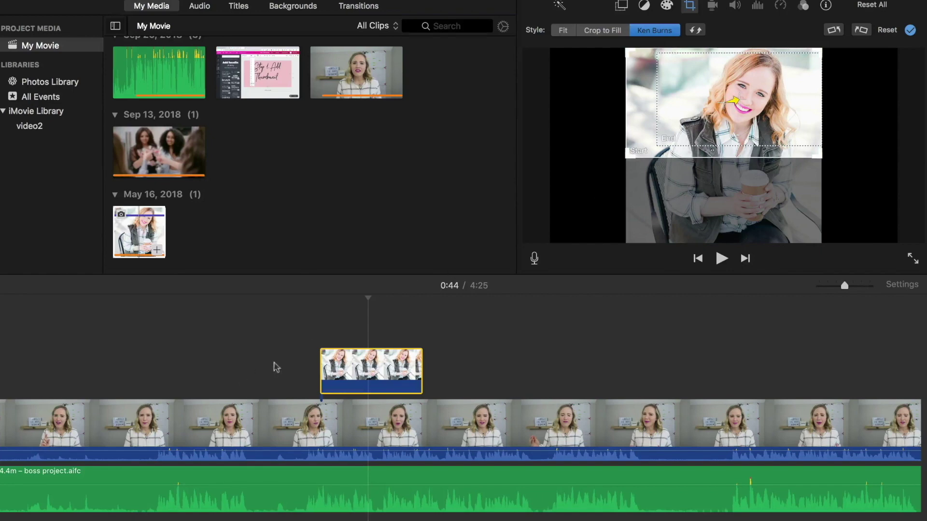
pyautogui.click(313, 338)
pyautogui.press('space')
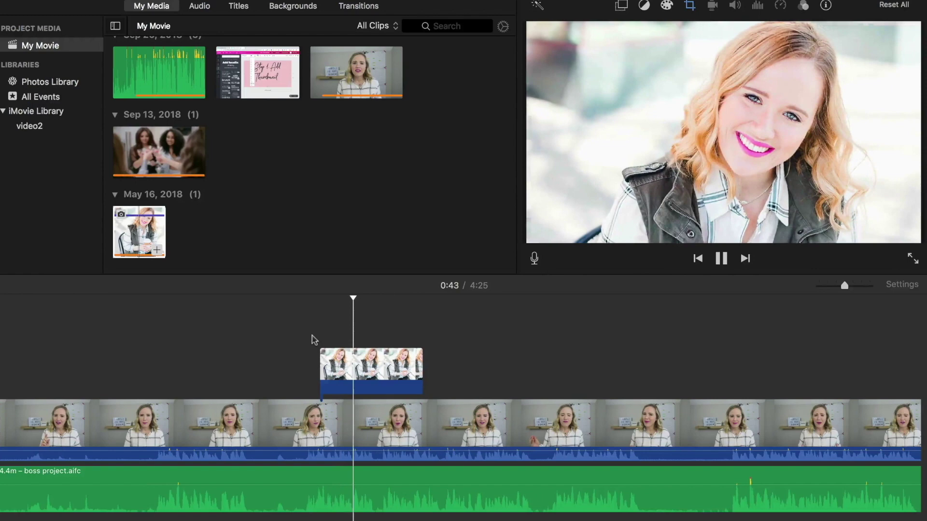
pyautogui.press('space')
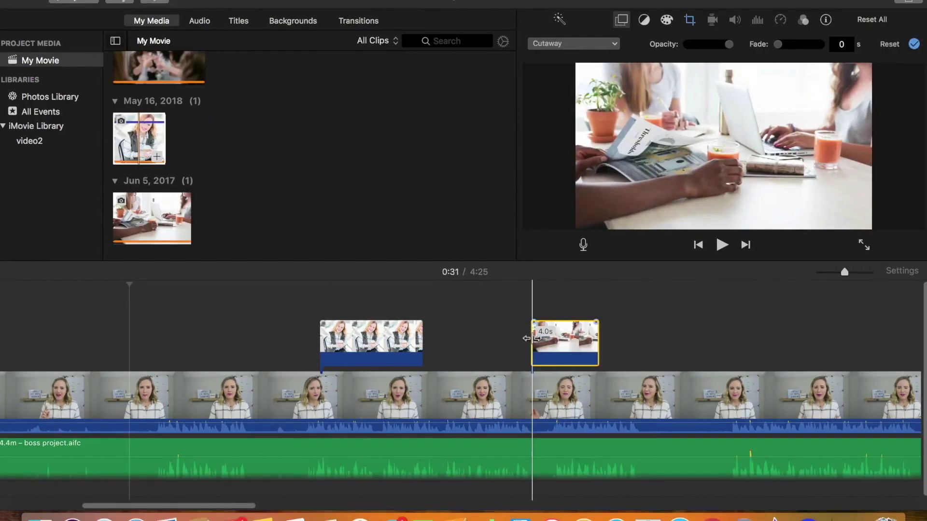
# Step: Set the desk photo's Ken Burns start frame on the laptop and end frame on the table, then preview
pyautogui.click(540, 342)
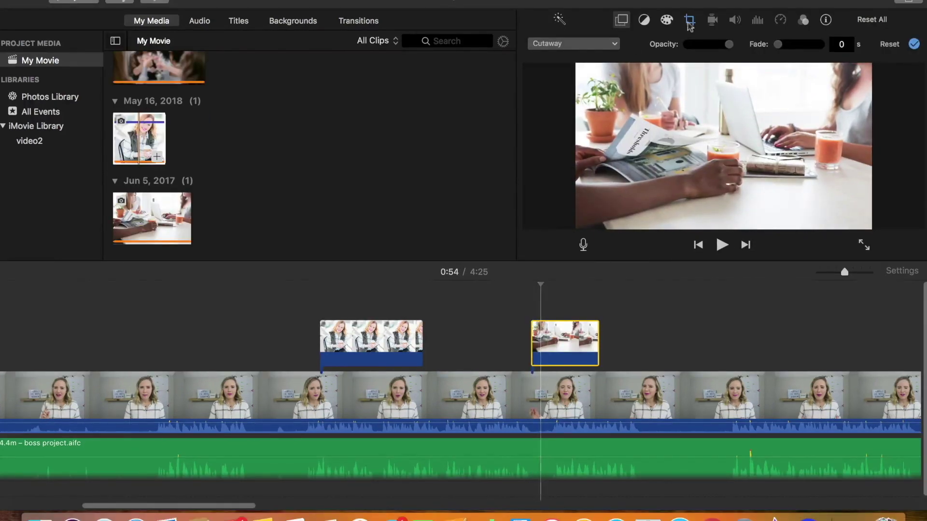
pyautogui.click(690, 21)
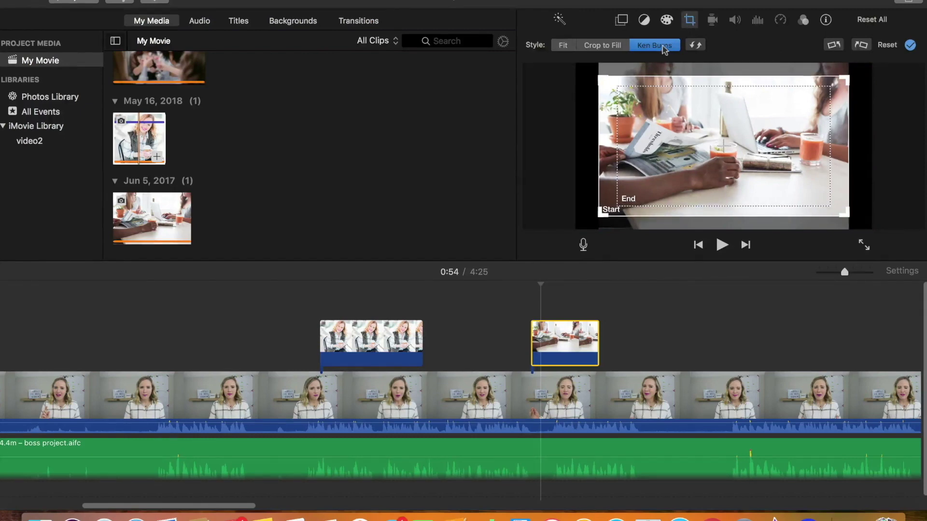
pyautogui.moveTo(601, 214); pyautogui.dragTo(692, 163)
pyautogui.moveTo(771, 124)
pyautogui.mouseDown()
pyautogui.moveTo(754, 134)
pyautogui.moveTo(767, 113)
pyautogui.mouseUp()
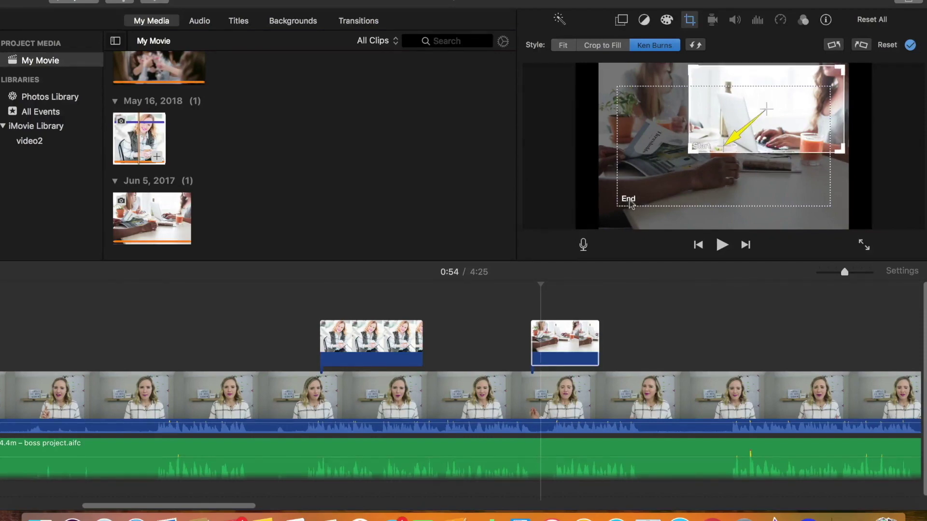
pyautogui.click(629, 204)
pyautogui.moveTo(623, 207); pyautogui.dragTo(611, 210)
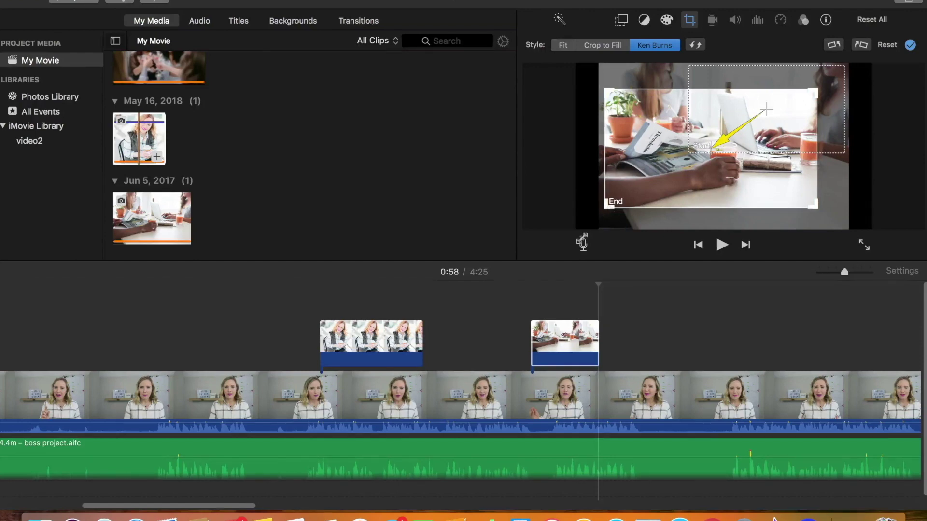
pyautogui.click(526, 315)
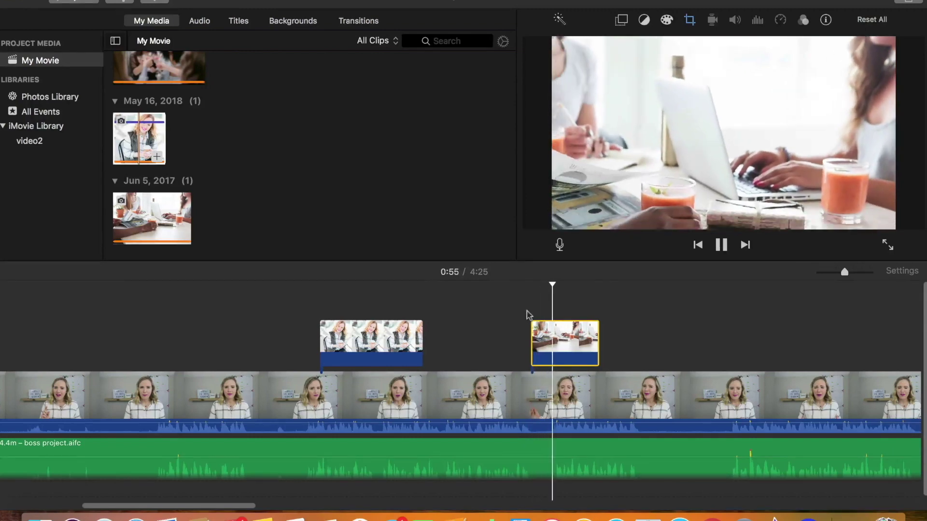
pyautogui.press('space')
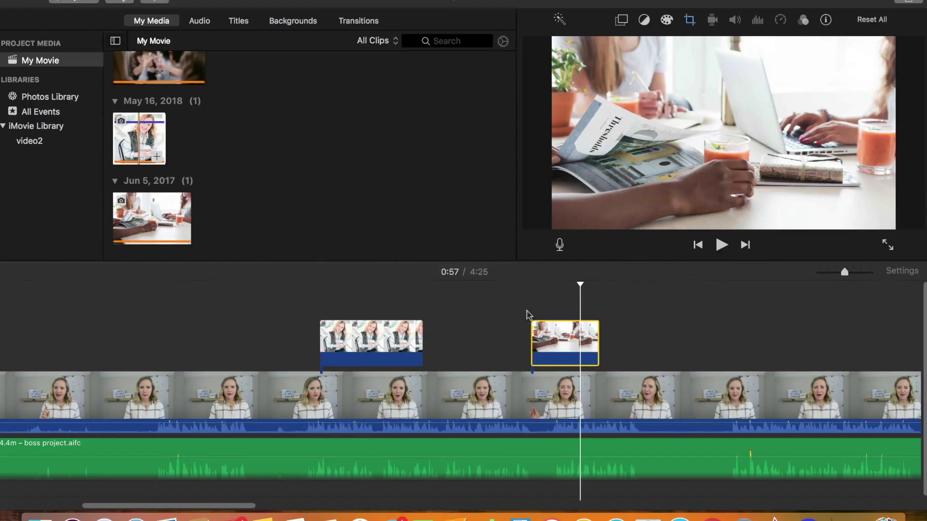
pyautogui.click(639, 337)
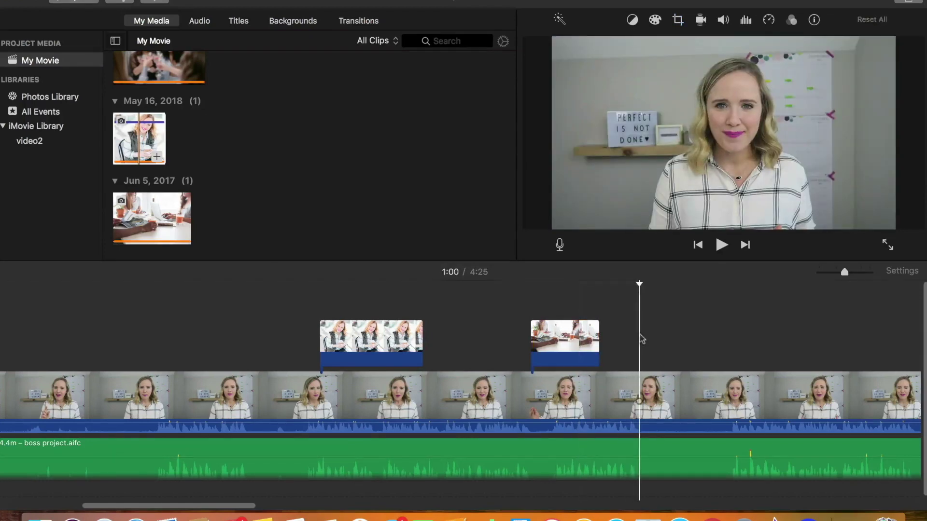
# Step: Drop a Line title onto the talking-head clip at about 1:23
pyautogui.click(238, 21)
pyautogui.scroll(-3, 211, 123)
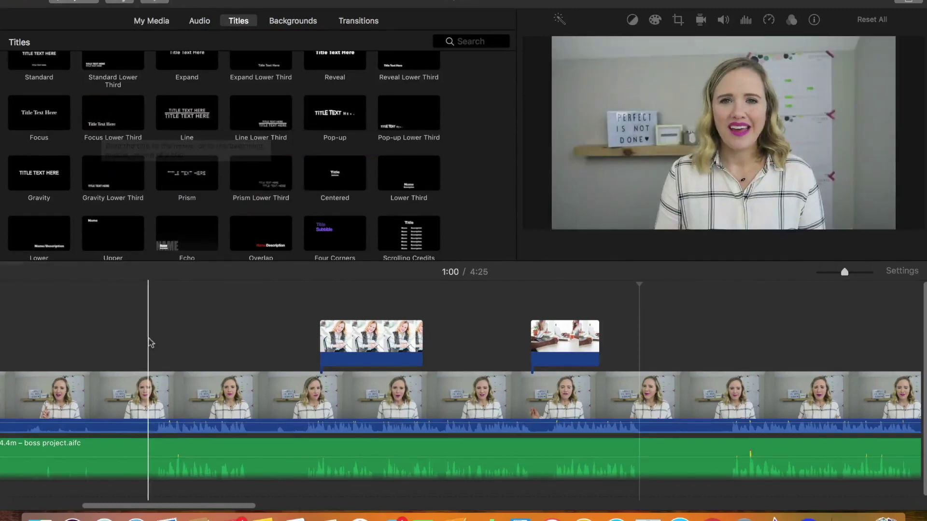
pyautogui.hscroll(-15, 149, 343)
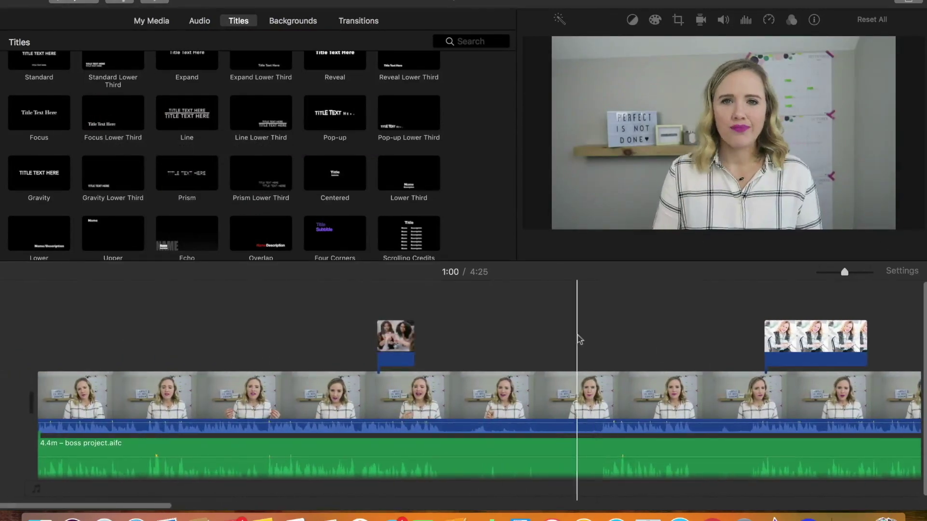
pyautogui.hscroll(20, 596, 342)
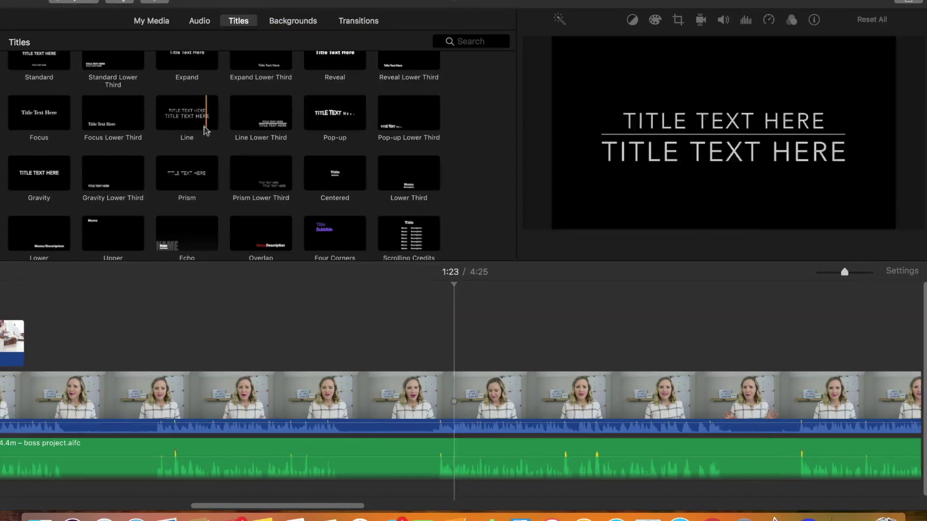
pyautogui.moveTo(206, 129); pyautogui.dragTo(451, 333)
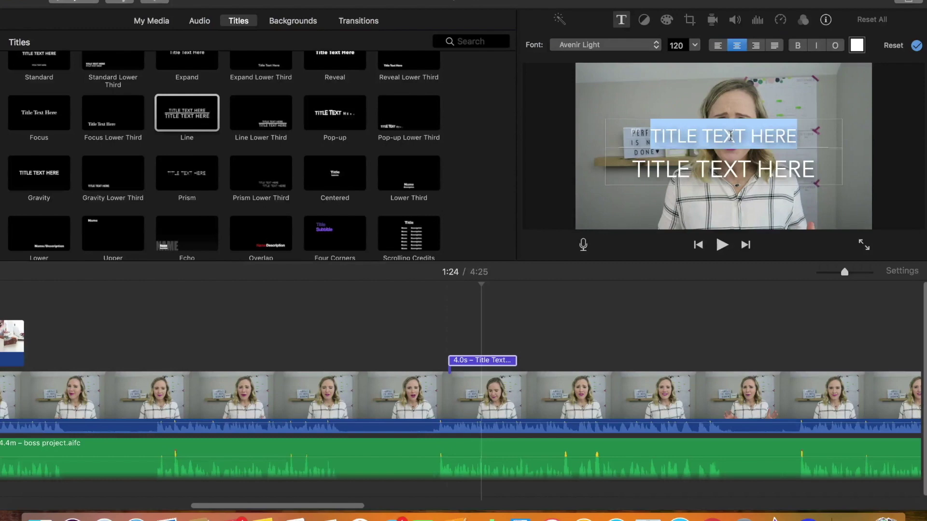
# Step: Enter the presenter's name on the title's first line and YOUTUBE STRATEGIST on the second
pyautogui.write('TRENA LITTLE')
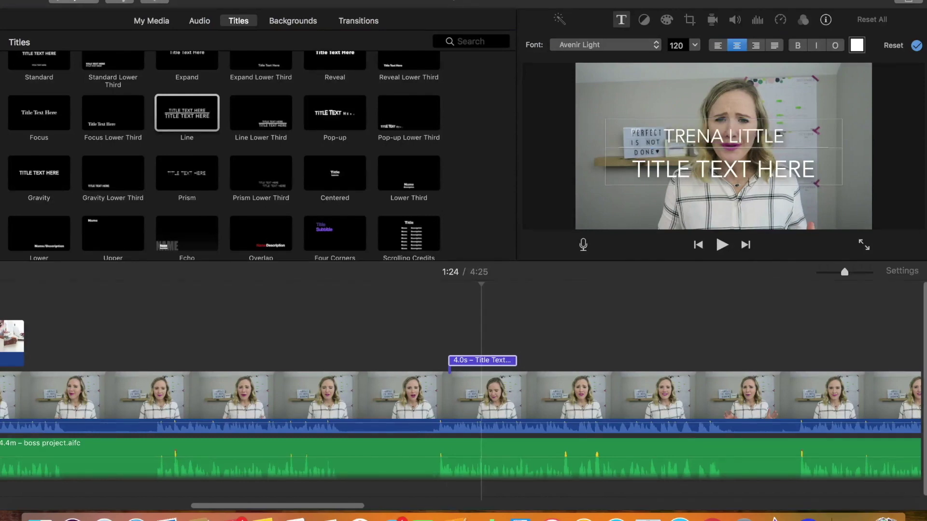
pyautogui.press('Tab')
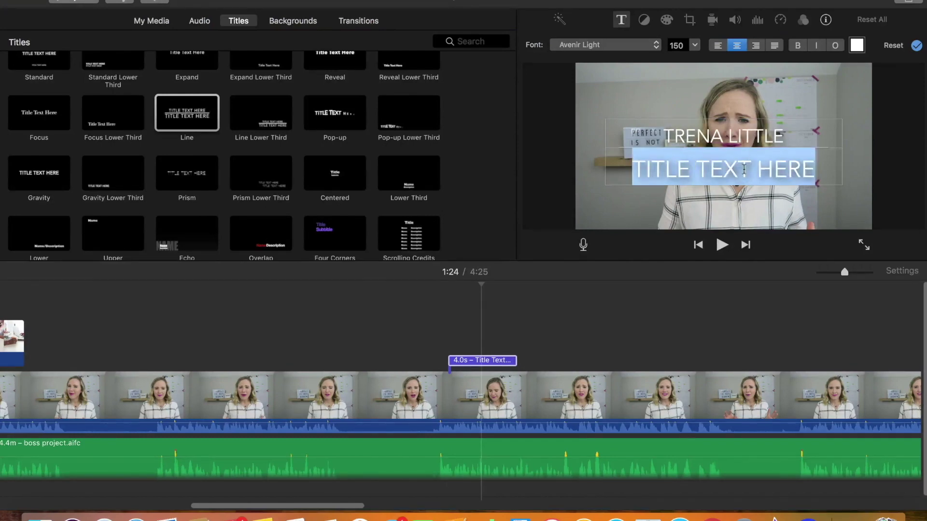
pyautogui.write('YOUTUBE STRATEGIST')
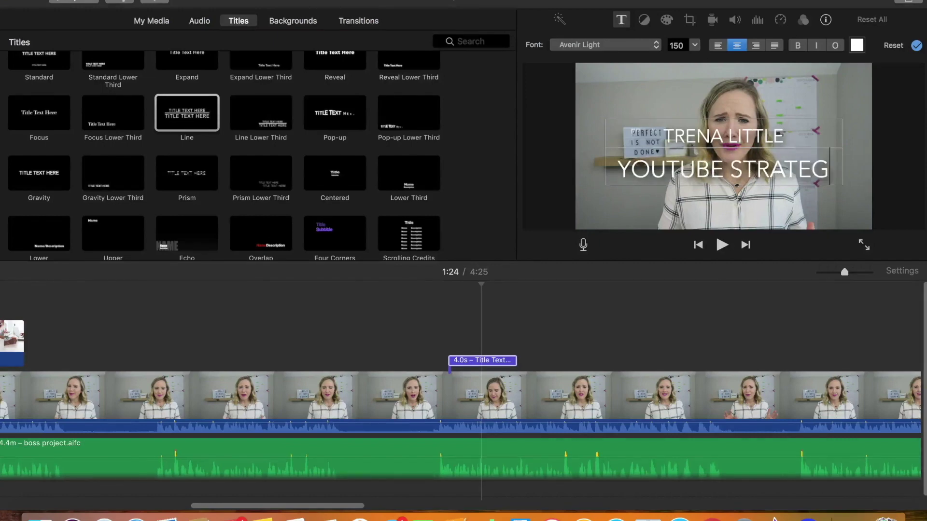
# Step: Set the title font to Chalkduster and the YOUTUBE STRATEGIST line to size 102
pyautogui.click(652, 44)
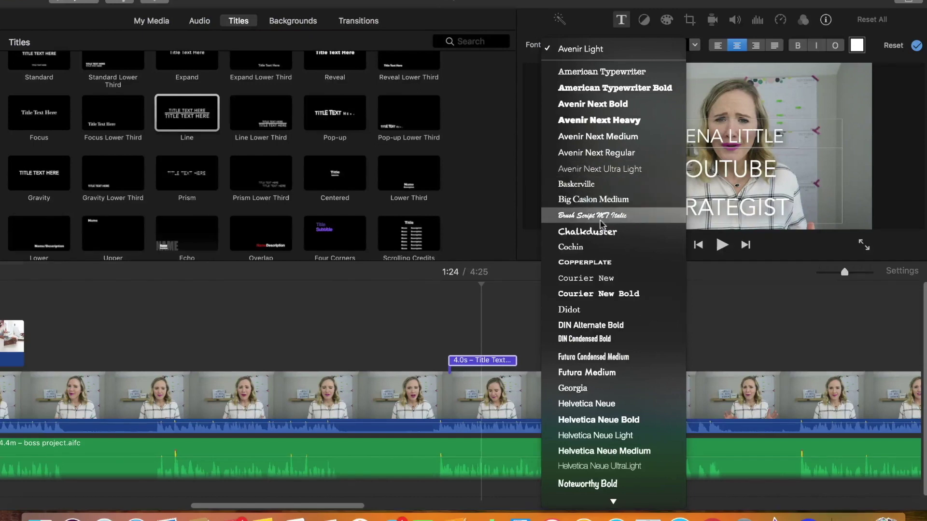
pyautogui.scroll(-5, 601, 223)
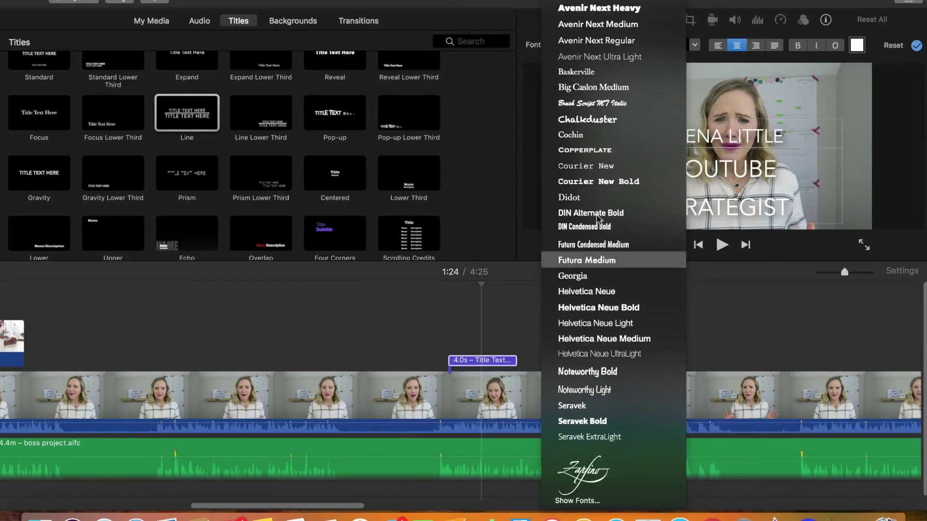
pyautogui.click(592, 121)
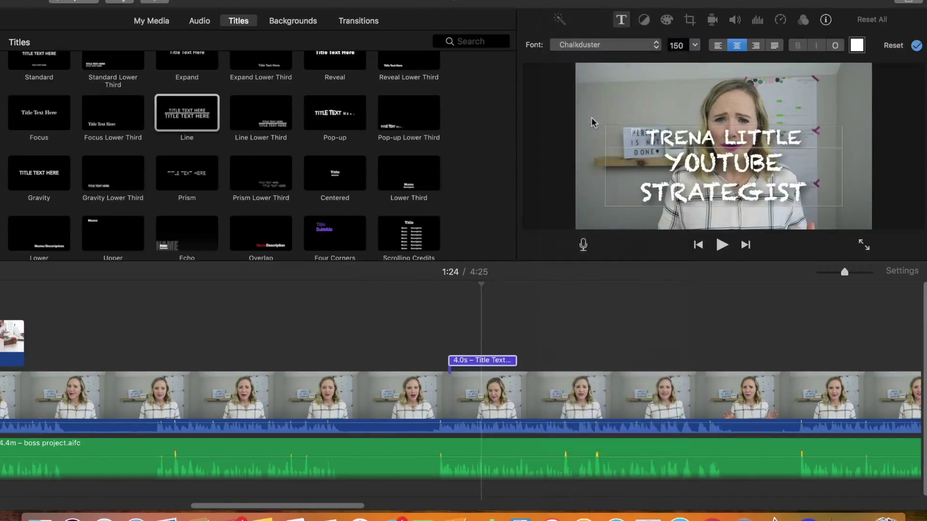
pyautogui.tripleClick(691, 182)
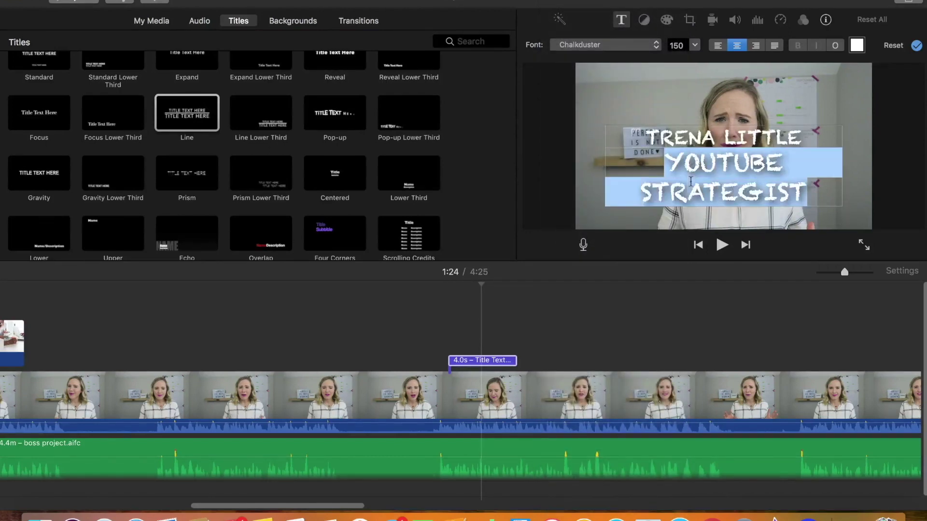
pyautogui.click(695, 46)
pyautogui.click(676, 98)
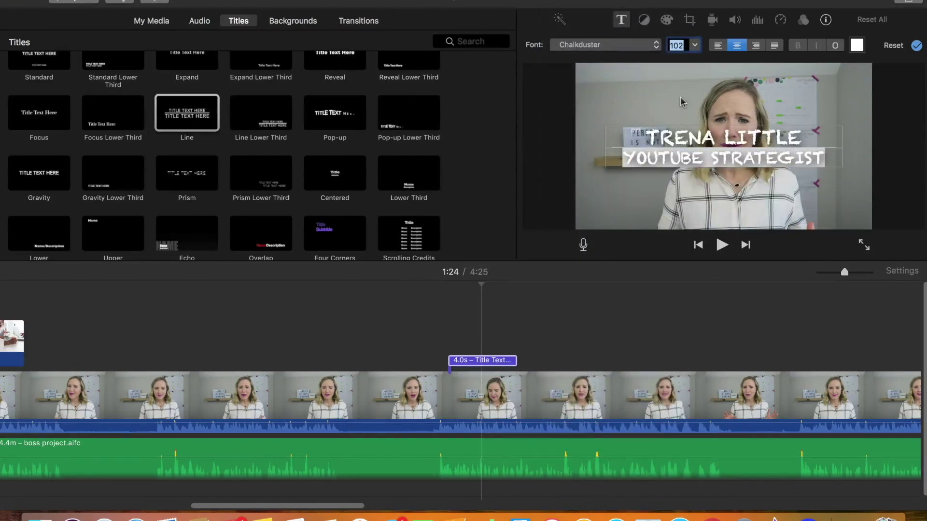
# Step: Open the text colour wheel and close it without changing the colour
pyautogui.click(857, 46)
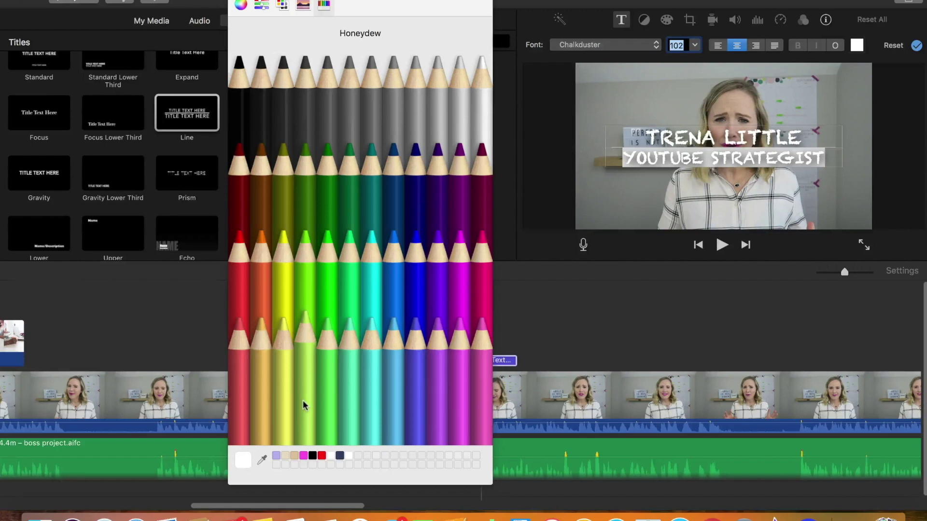
pyautogui.click(240, 6)
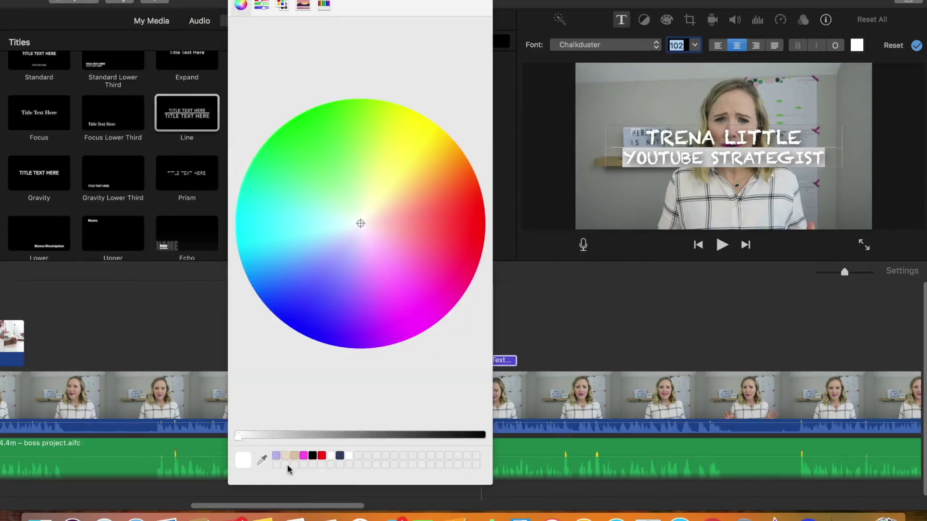
pyautogui.press('Escape')
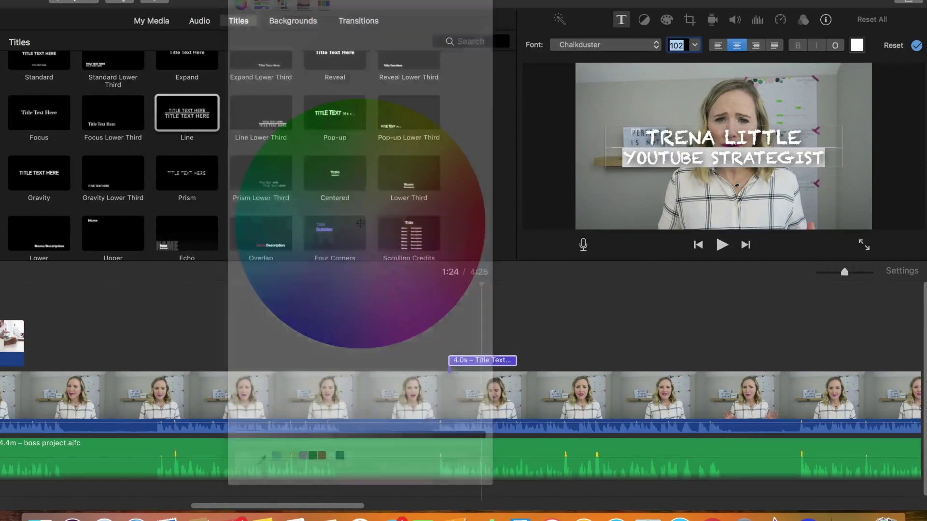
# Step: Preview the title section, then trim the title clip to 2.9 seconds
pyautogui.click(440, 342)
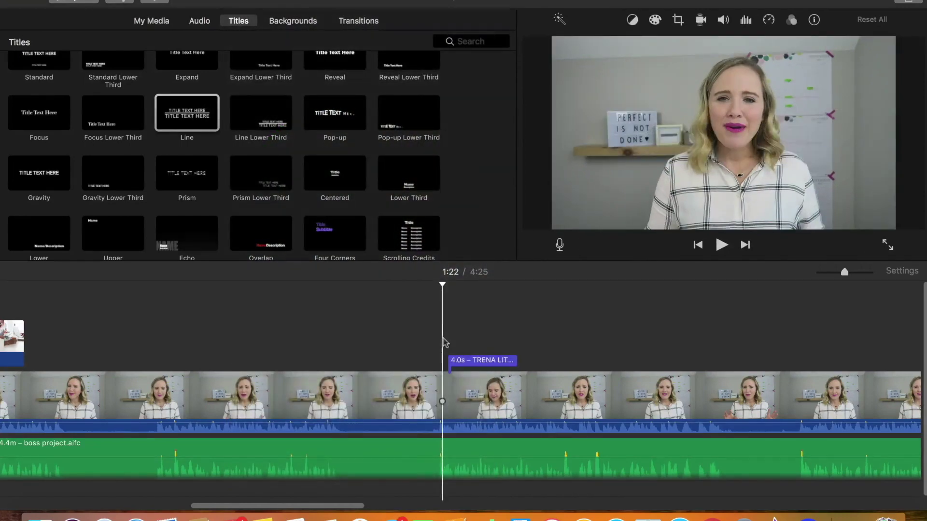
pyautogui.press('space')
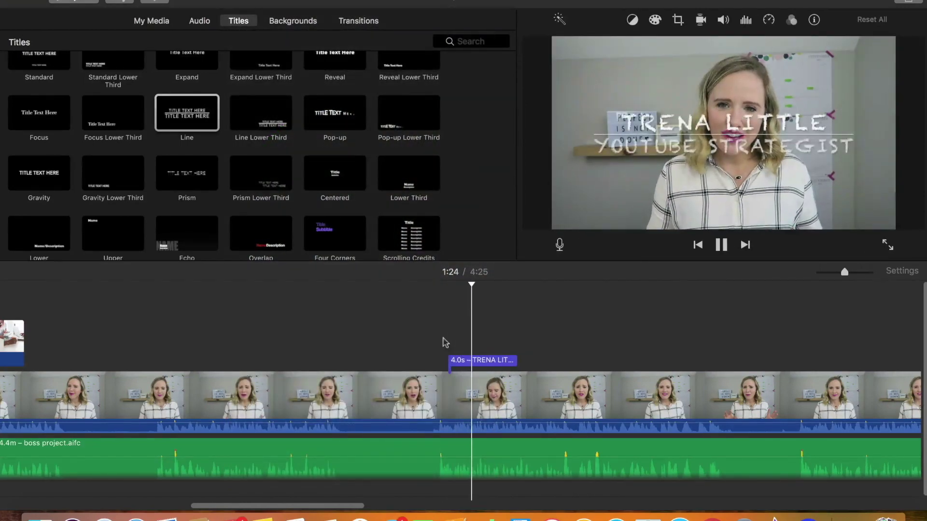
pyautogui.press('space')
pyautogui.click(500, 361)
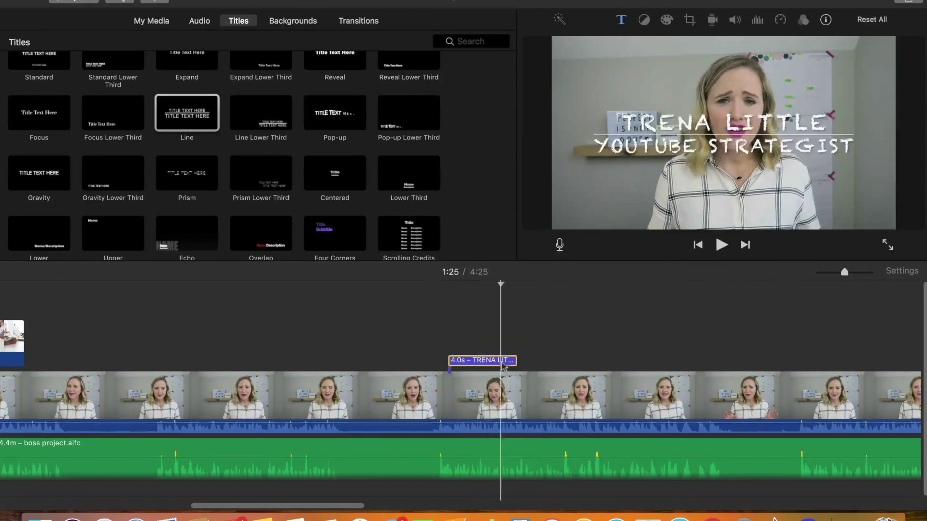
pyautogui.moveTo(515, 362)
pyautogui.mouseDown()
pyautogui.moveTo(624, 360)
pyautogui.moveTo(497, 360)
pyautogui.mouseUp()
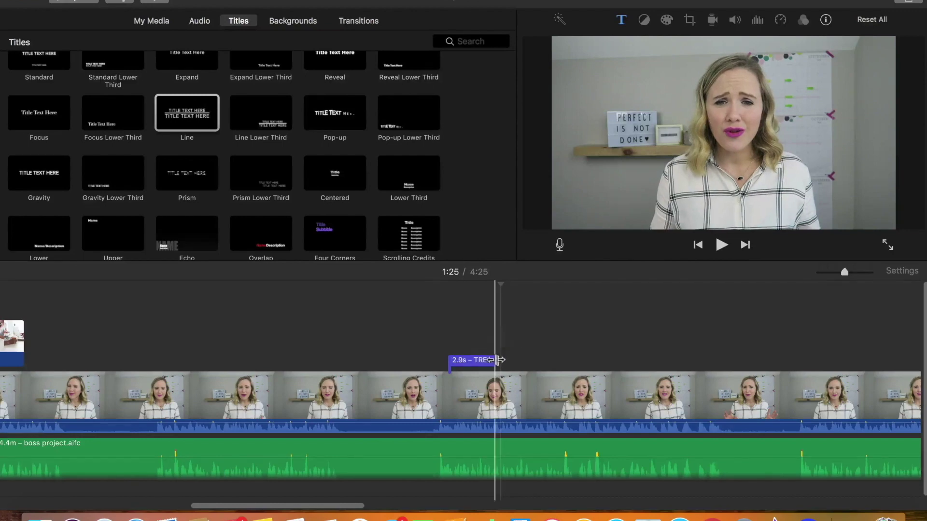
# Step: Split the talking-head clip and boss project.aifc audio at 1:16 and 1:21
pyautogui.click(345, 361)
pyautogui.click(346, 399)
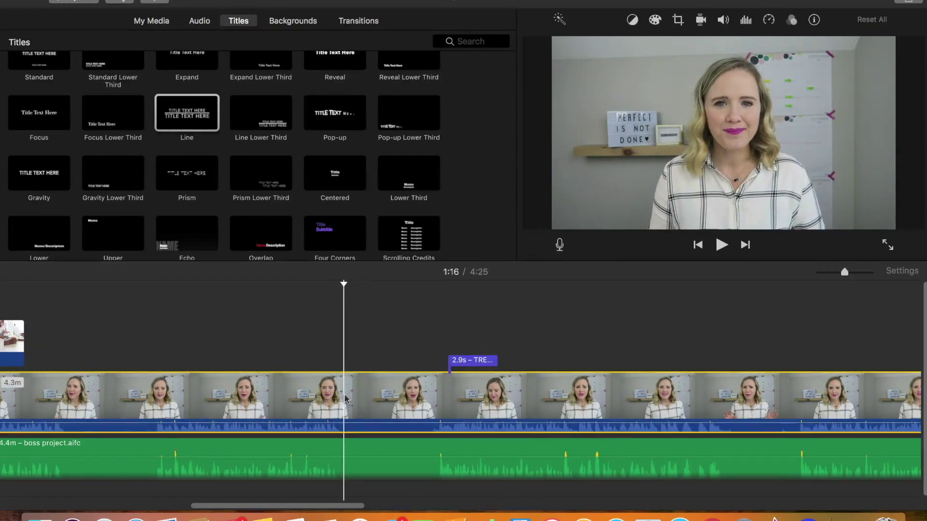
pyautogui.press('super+b')
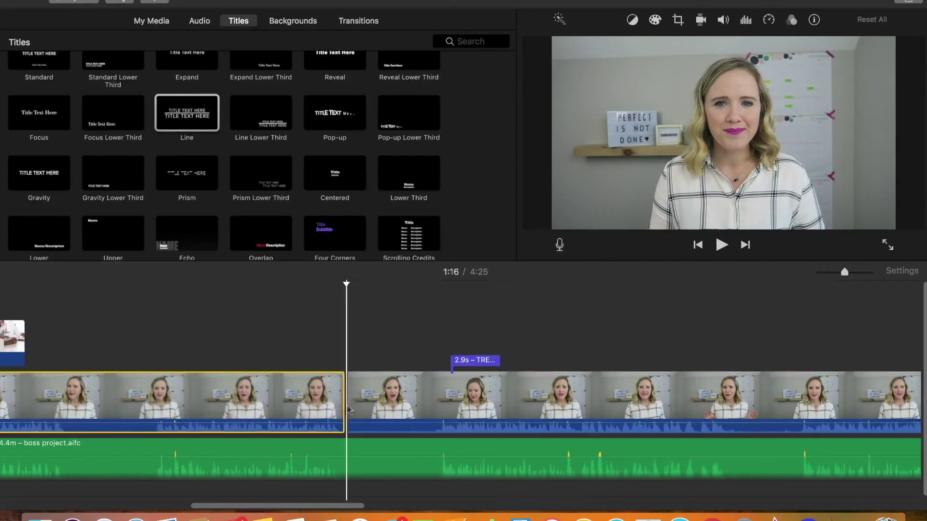
pyautogui.click(349, 454)
pyautogui.press('super+b')
pyautogui.click(436, 390)
pyautogui.press('super+b')
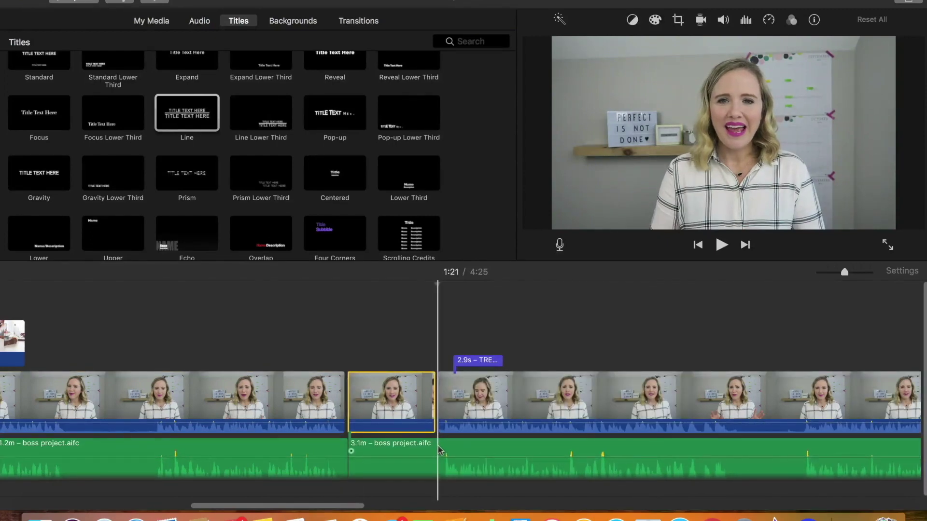
# Step: Delete the 5-second video section between the cuts, then undo that deletion
pyautogui.click(405, 403)
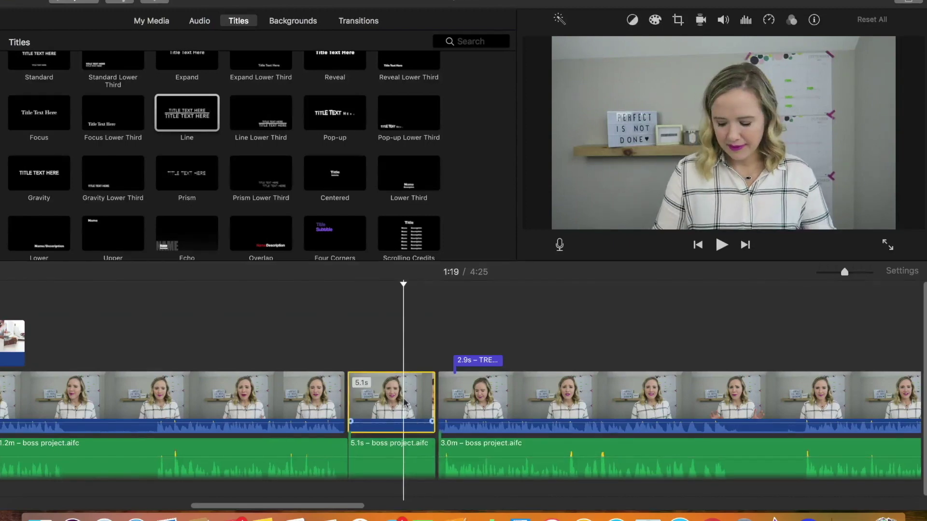
pyautogui.press('Delete')
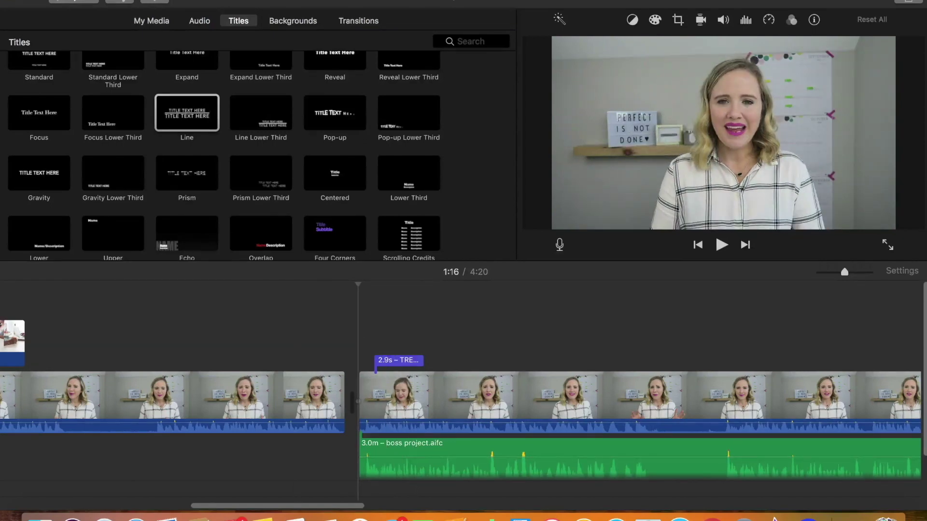
pyautogui.click(109, 0)
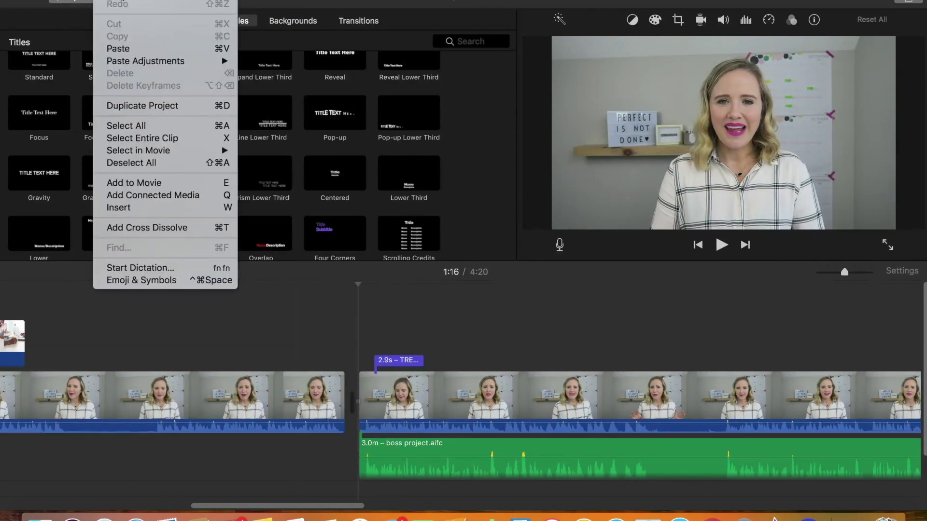
pyautogui.press('super+v')
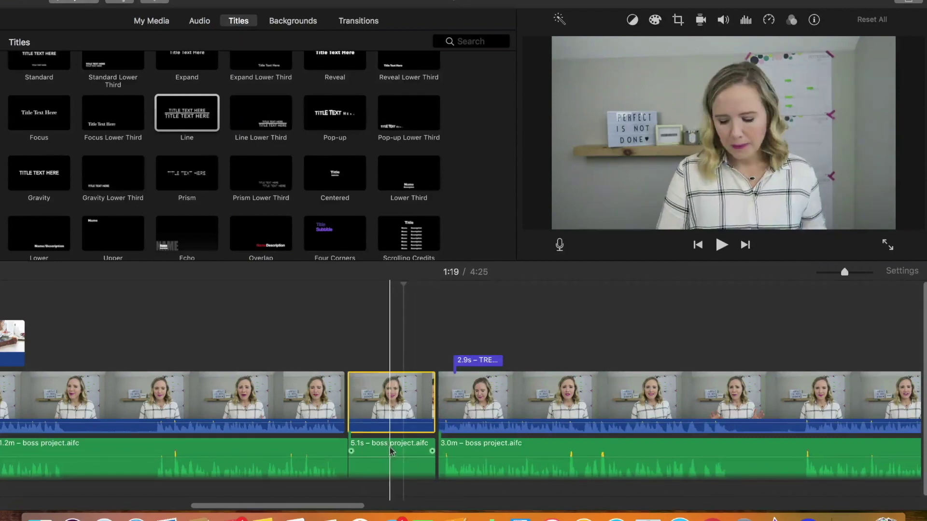
# Step: Delete the 5.1s audio piece and the 5.1s video piece, closing the gap
pyautogui.click(391, 450)
pyautogui.press('Delete')
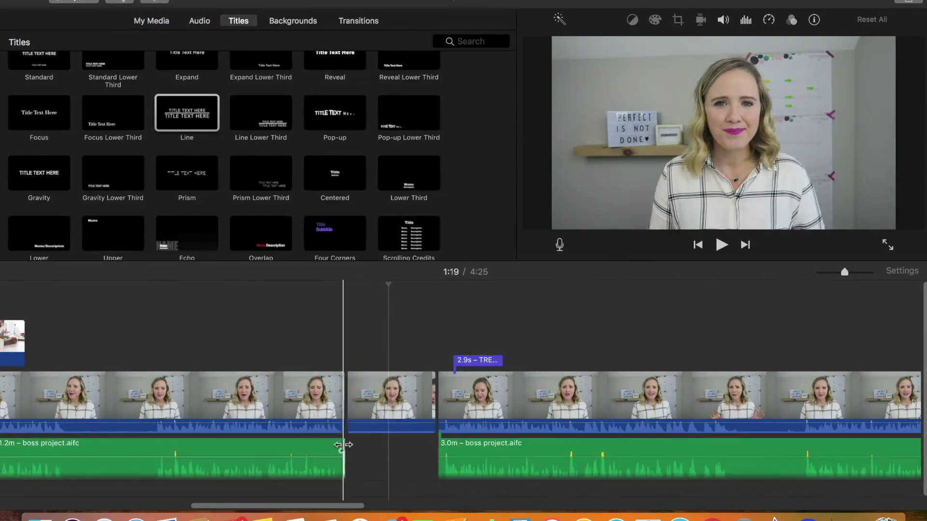
pyautogui.click(391, 407)
pyautogui.press('Delete')
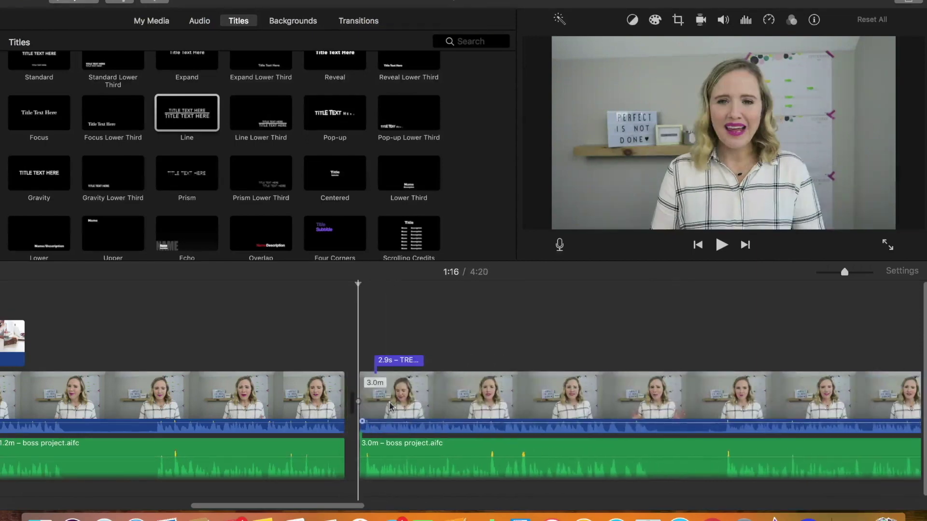
# Step: Place a Cross Blur transition between the clips at 1:16 and preview it
pyautogui.click(362, 20)
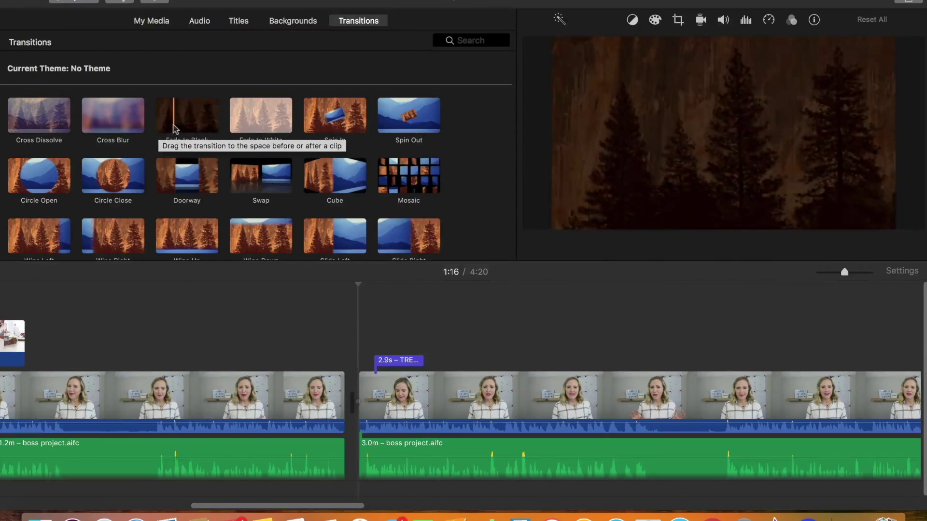
pyautogui.click(95, 125)
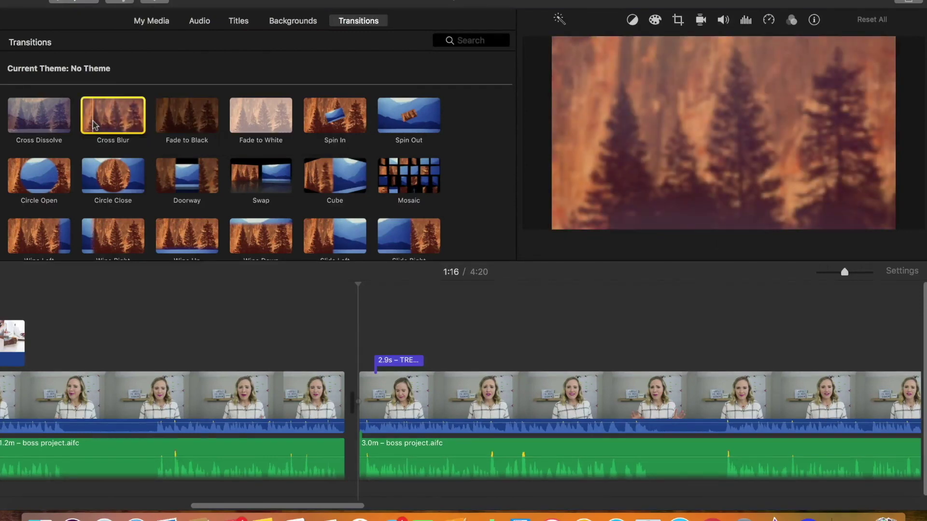
pyautogui.moveTo(94, 125); pyautogui.dragTo(342, 399)
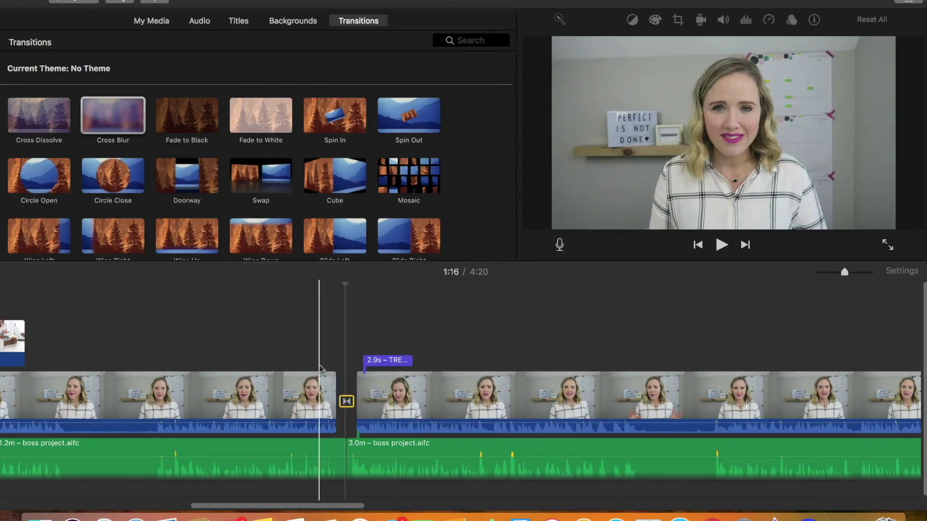
pyautogui.press('space')
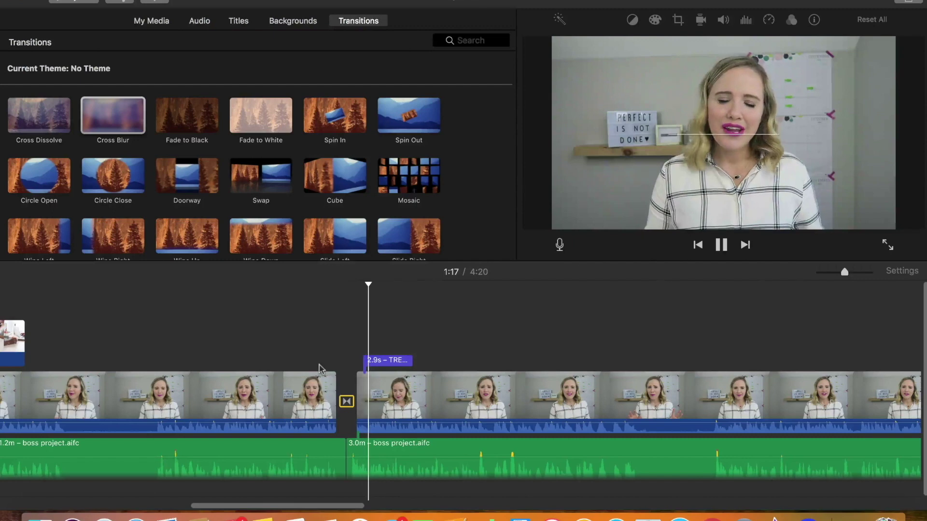
pyautogui.press('space')
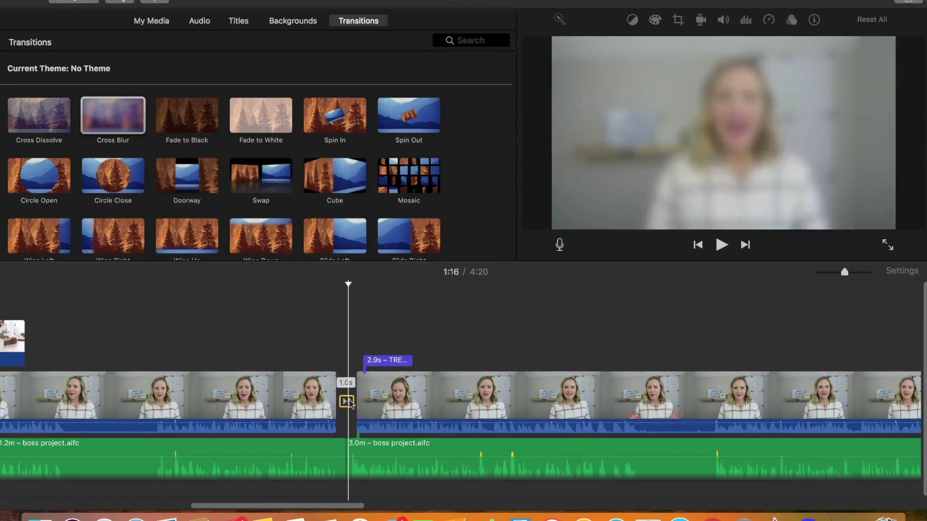
# Step: Replace Cross Blur with a Doorway transition and play it back
pyautogui.press('Delete')
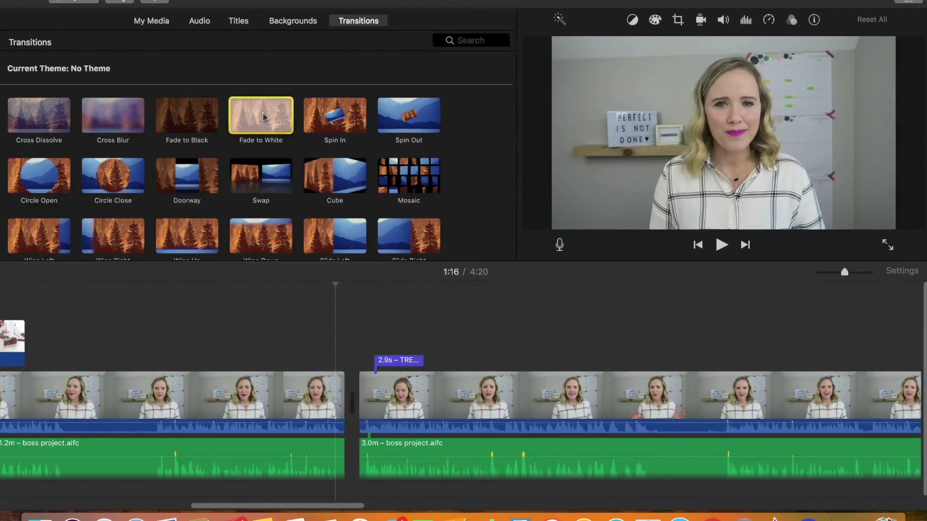
pyautogui.click(188, 184)
pyautogui.moveTo(188, 185); pyautogui.dragTo(346, 396)
pyautogui.press('space')
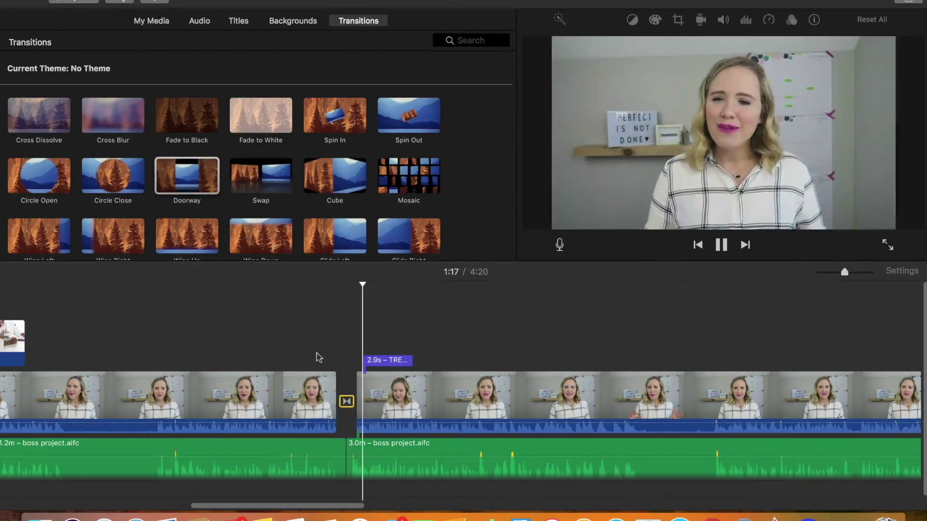
pyautogui.press('space')
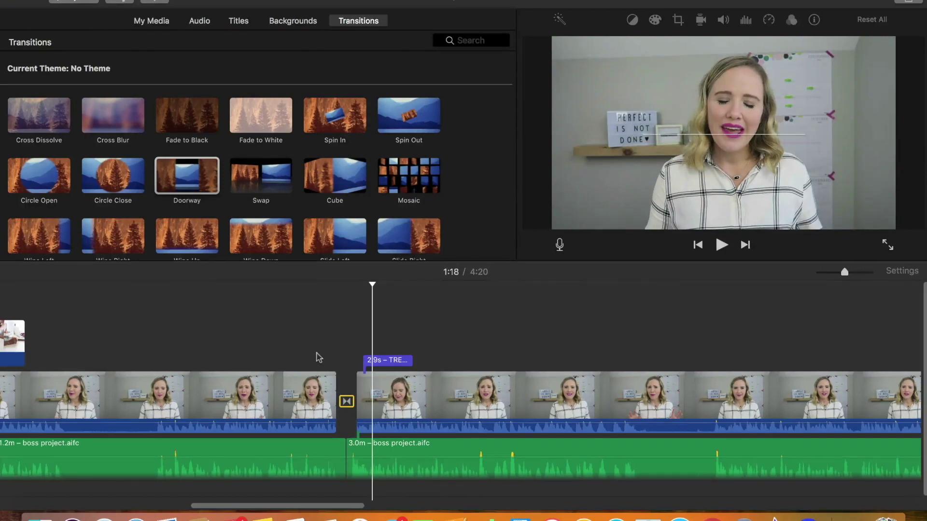
# Step: Scroll through the Backgrounds collection of solid colours and textures
pyautogui.click(288, 24)
pyautogui.scroll(-5, 244, 169)
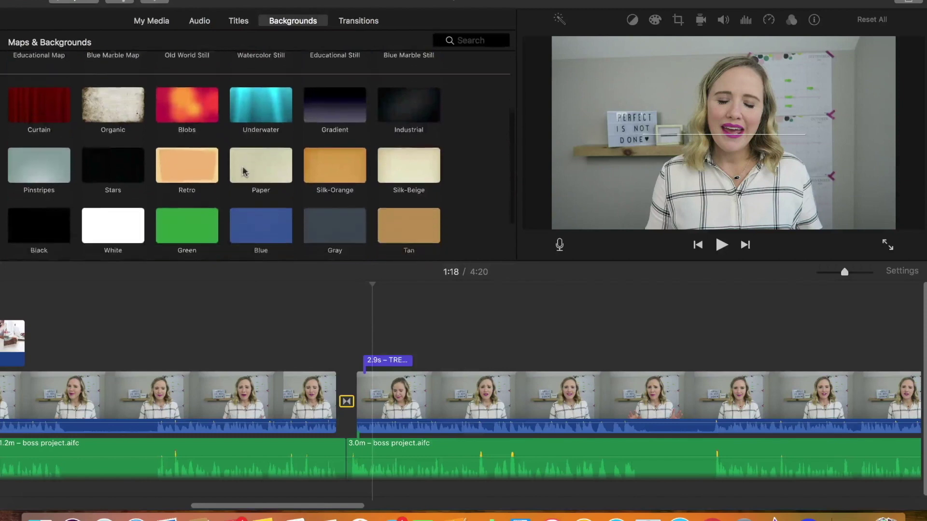
pyautogui.scroll(-2, 244, 170)
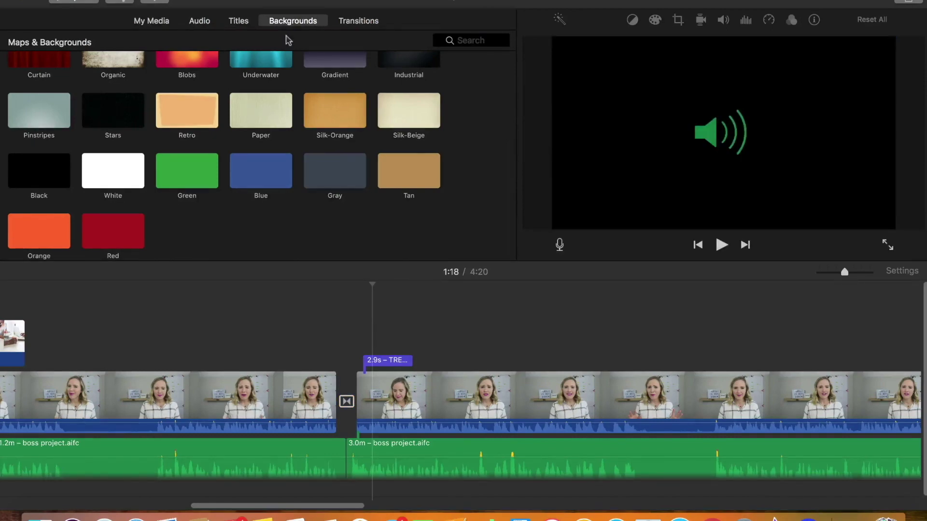
# Step: Find Cartoon Accent 19 in the sound effects library and preview it
pyautogui.click(199, 21)
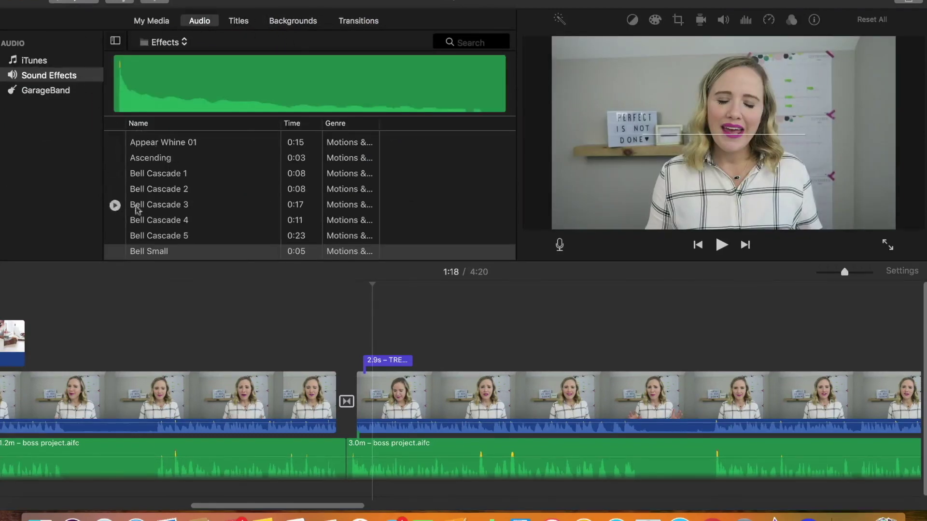
pyautogui.scroll(-5, 116, 212)
pyautogui.scroll(-6, 123, 221)
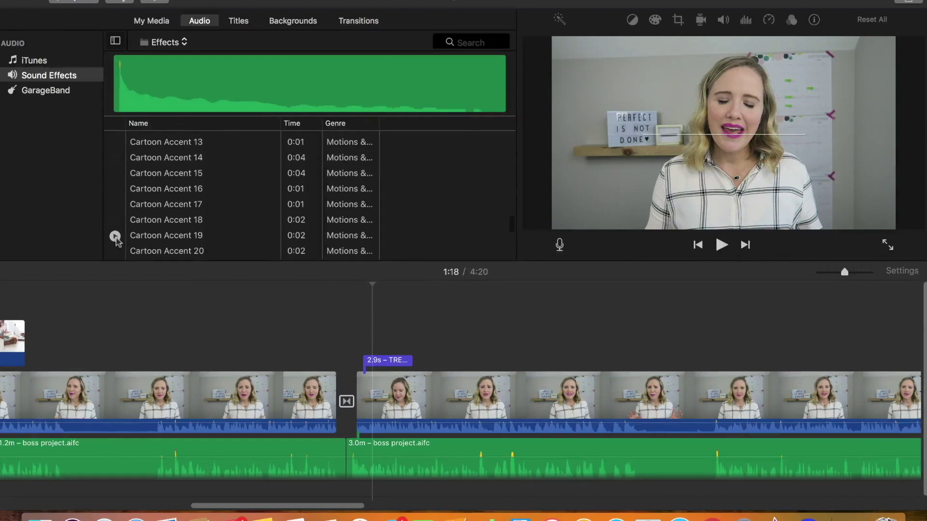
pyautogui.click(114, 236)
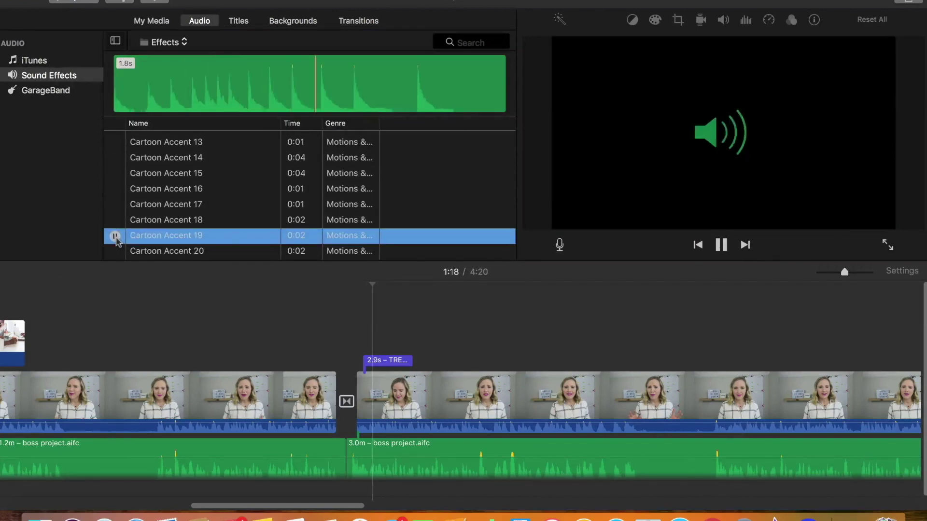
pyautogui.click(115, 236)
# Step: Add Cartoon Accent 19 under the title's start and play it back with the title
pyautogui.click(217, 305)
pyautogui.hscroll(5, 217, 304)
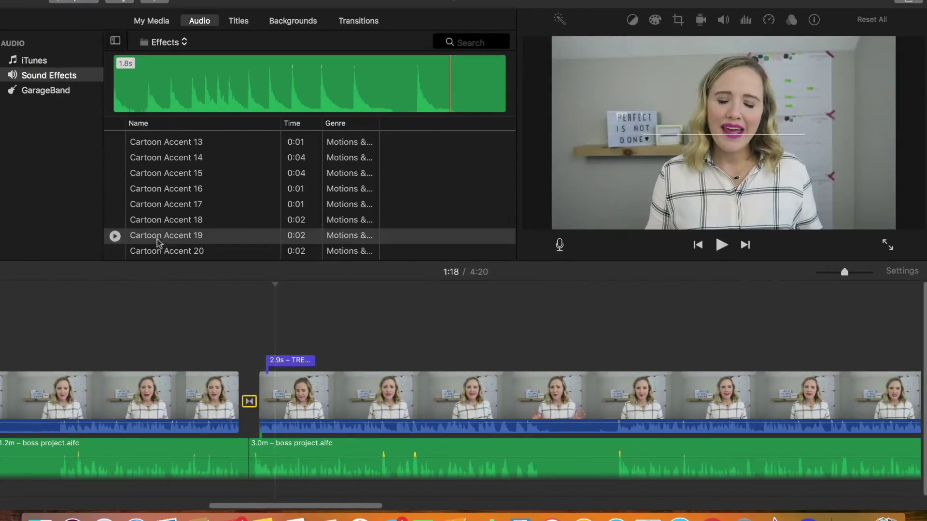
pyautogui.moveTo(159, 243); pyautogui.dragTo(253, 325)
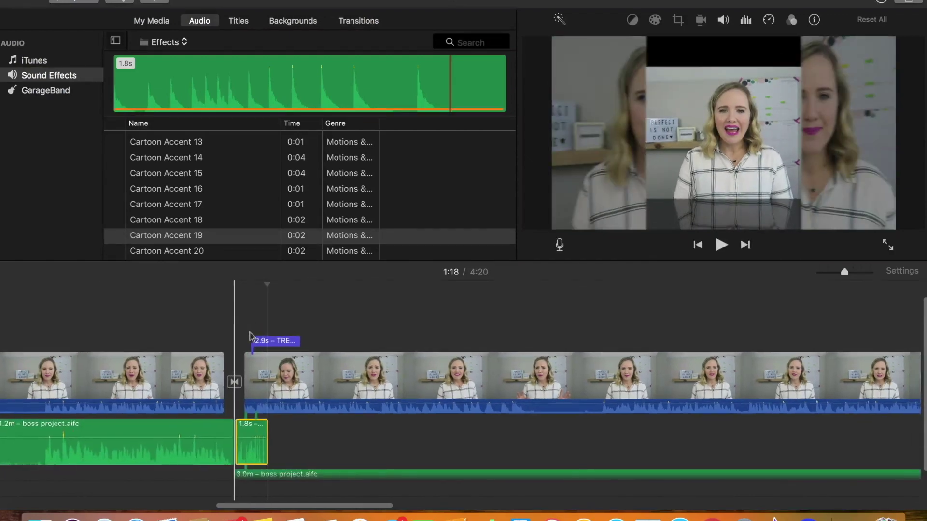
pyautogui.click(186, 313)
pyautogui.press('space')
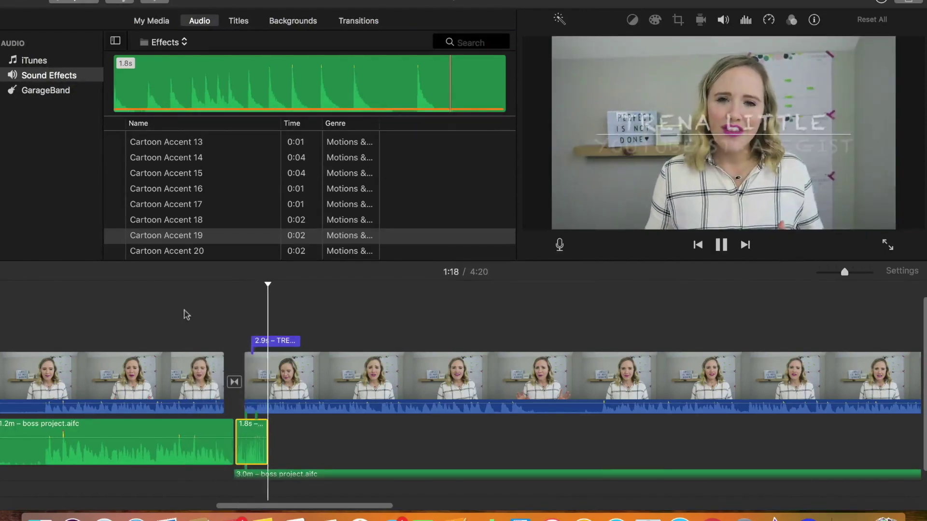
pyautogui.press('space')
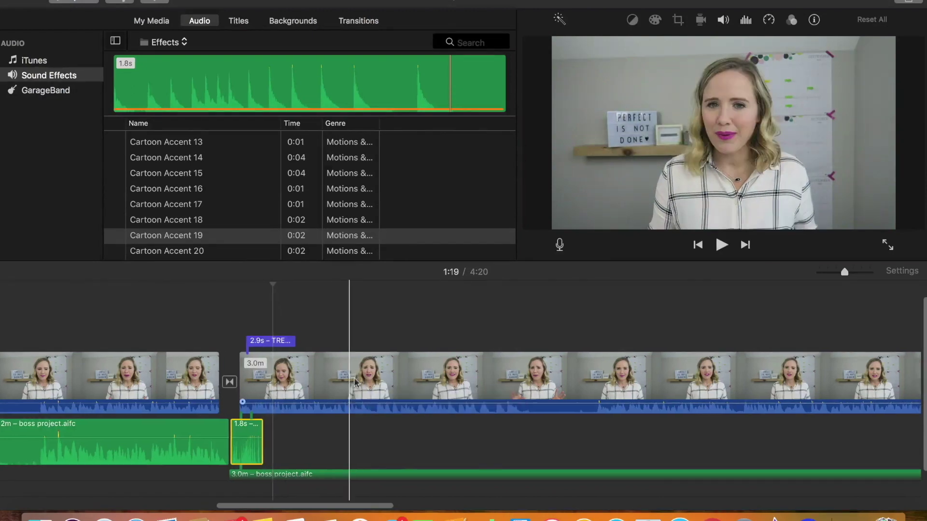
pyautogui.hscroll(2, 337, 382)
# Step: Search sound effects for 'ding', preview results, then browse the iTunes music library
pyautogui.click(485, 43)
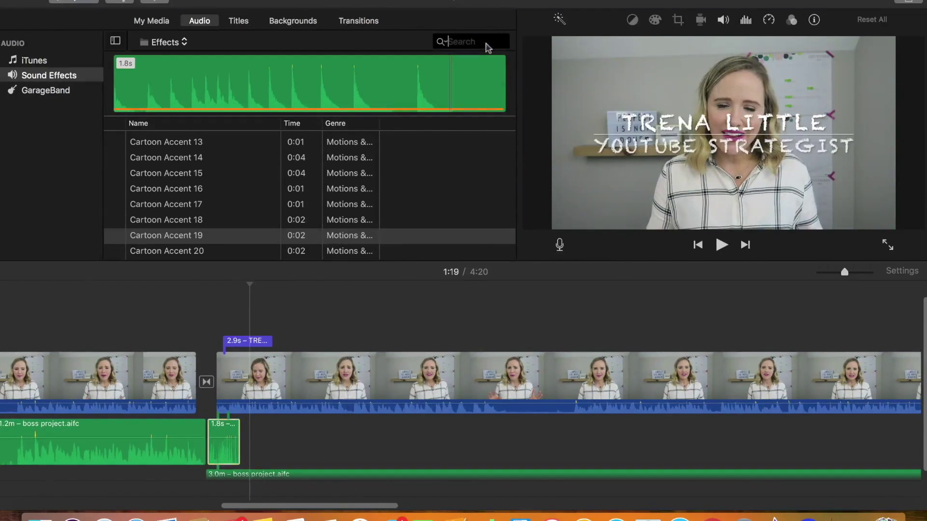
pyautogui.write('ding')
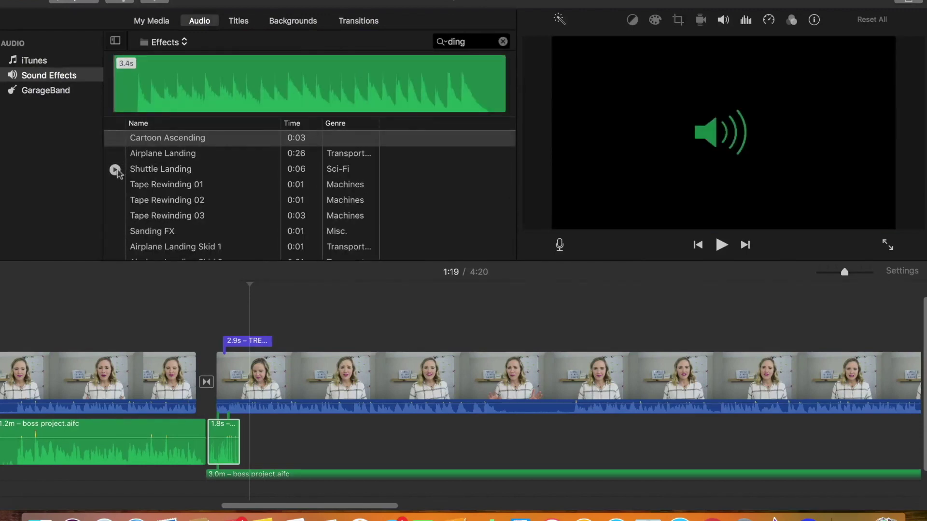
pyautogui.click(115, 169)
pyautogui.press('Down')
pyautogui.press('Down')
pyautogui.press('Down')
pyautogui.press('Down')
pyautogui.press('Down')
pyautogui.press('Down')
pyautogui.press('Down')
pyautogui.press('Down')
pyautogui.press('Down')
pyautogui.press('Down')
pyautogui.press('Down')
pyautogui.press('Down')
pyautogui.click(30, 62)
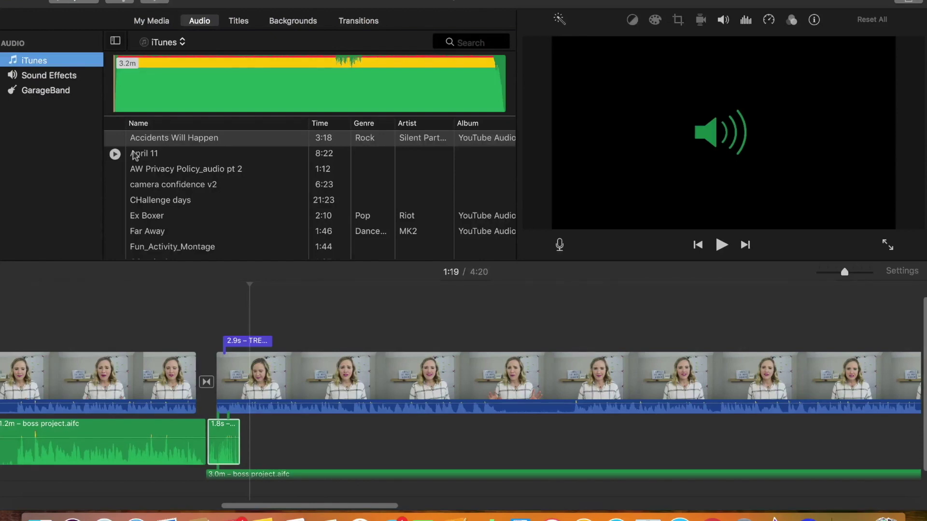
pyautogui.hscroll(5, 329, 297)
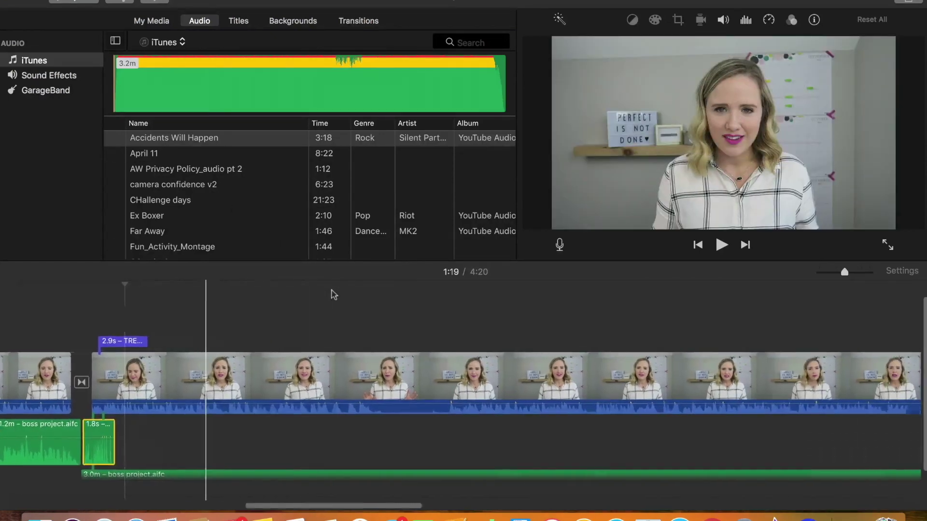
# Step: Split video and music at 1:34 and 1:37, then delete the 3.4s video and 3.5s music pieces
pyautogui.click(317, 368)
pyautogui.press('super+b')
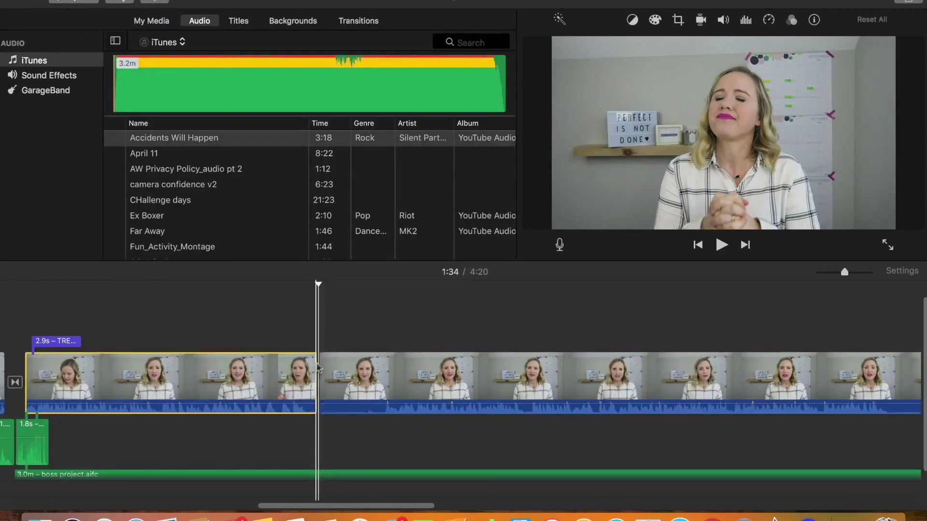
pyautogui.click(320, 478)
pyautogui.press('super+b')
pyautogui.moveTo(321, 386); pyautogui.dragTo(378, 386)
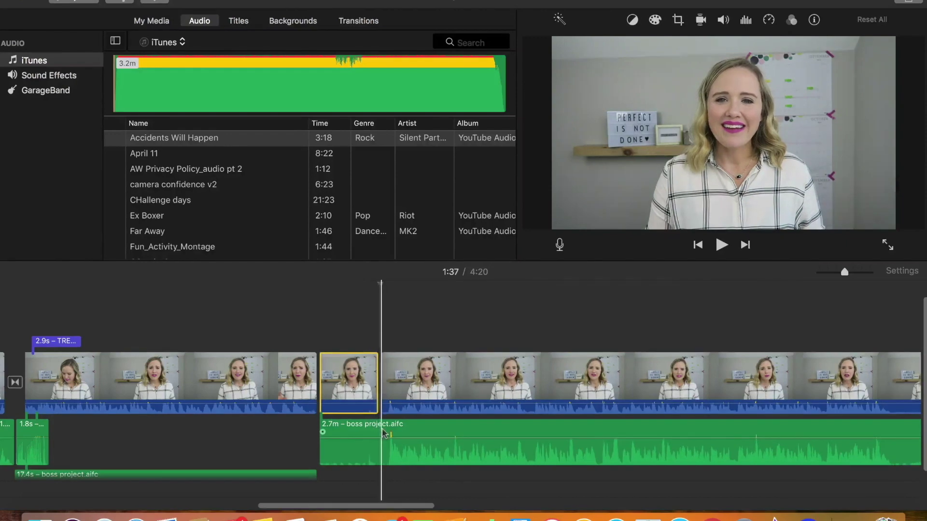
pyautogui.click(360, 440)
pyautogui.press('super+b')
pyautogui.keyDown('super'); pyautogui.click(360, 394); pyautogui.keyUp('super')
pyautogui.press('Delete')
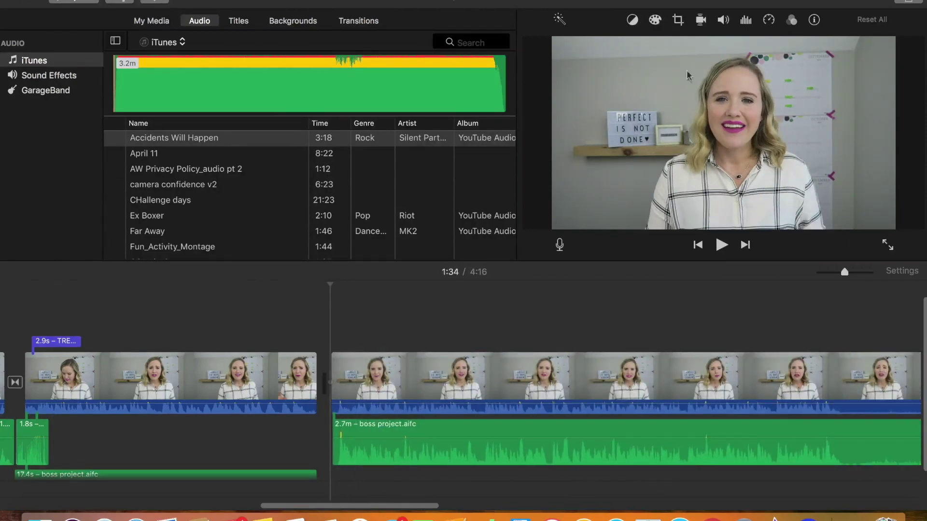
# Step: Export the movie as a file named 'My awesome movie' at 1080p 60, High quality
pyautogui.click(910, 1)
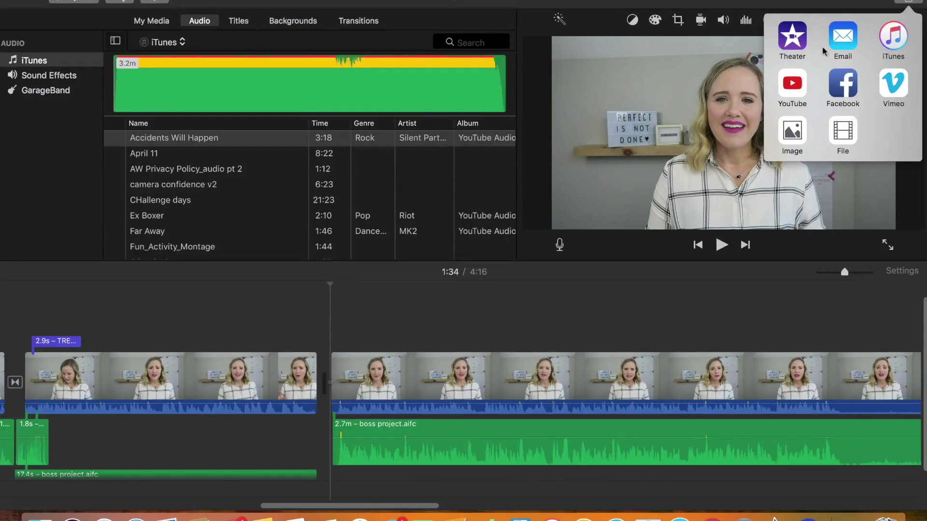
pyautogui.click(843, 131)
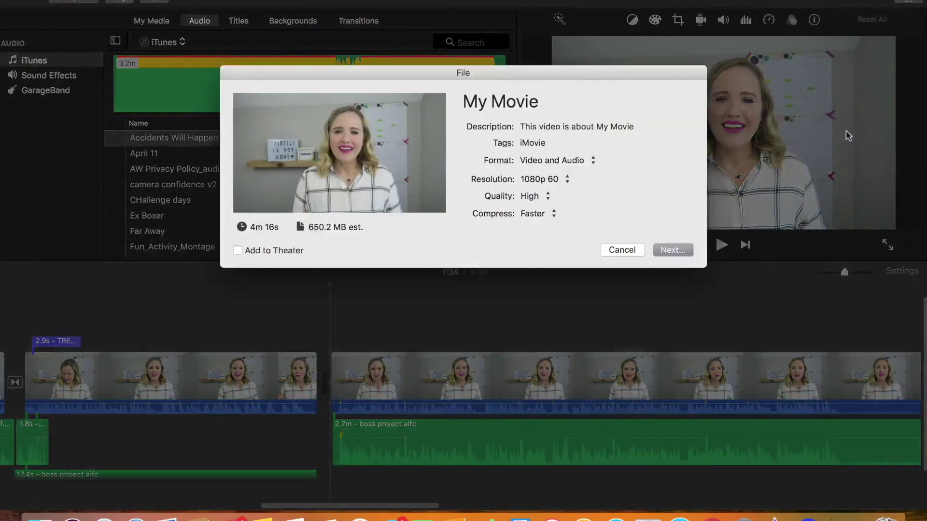
pyautogui.click(526, 104)
pyautogui.doubleClick(527, 104)
pyautogui.tripleClick(526, 104)
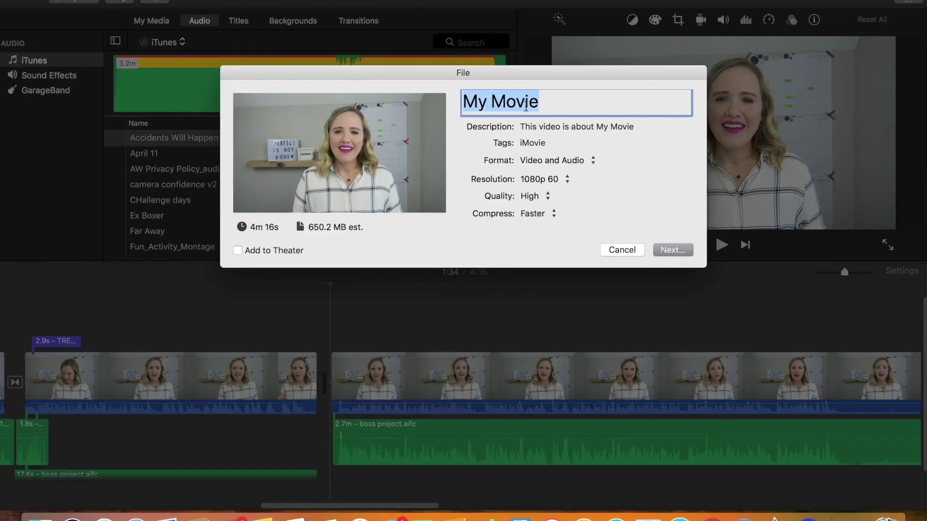
pyautogui.write('My awe')
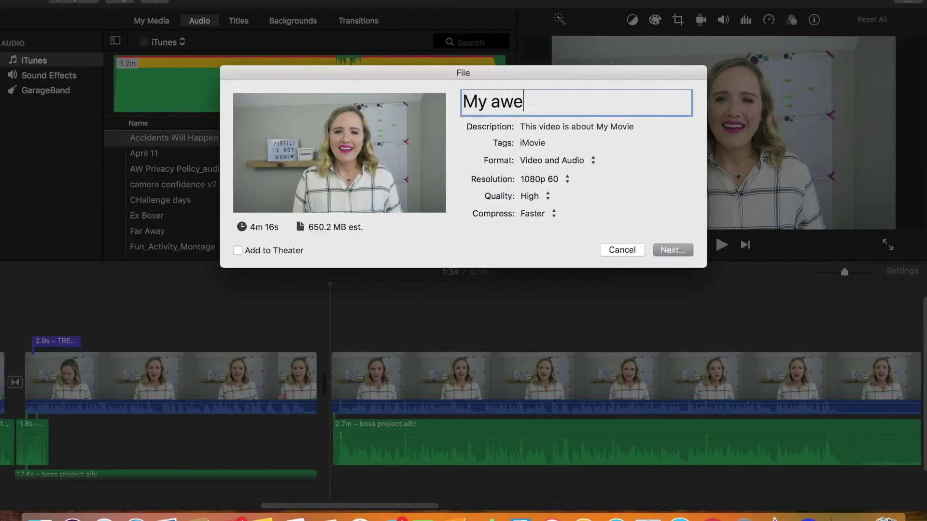
pyautogui.write('some movie')
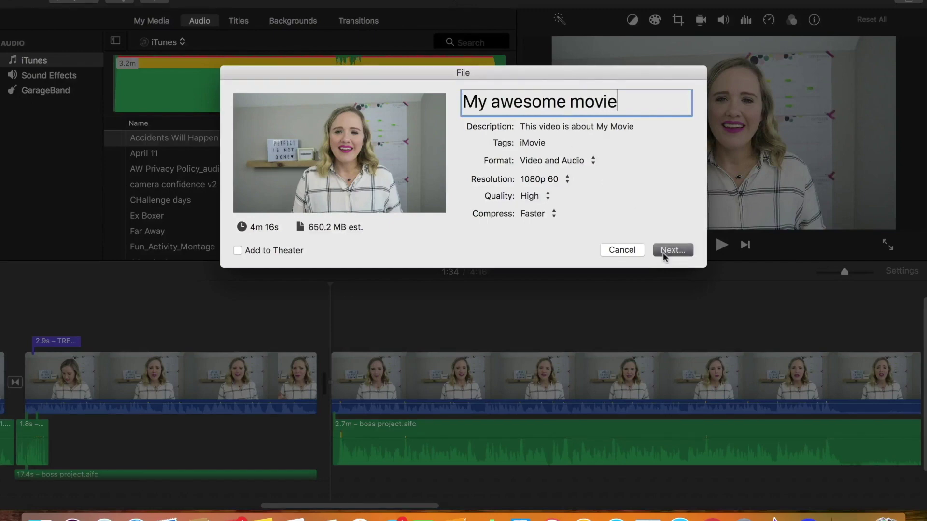
# Step: Continue to the save sheet and keep Desktop as the location
pyautogui.click(662, 252)
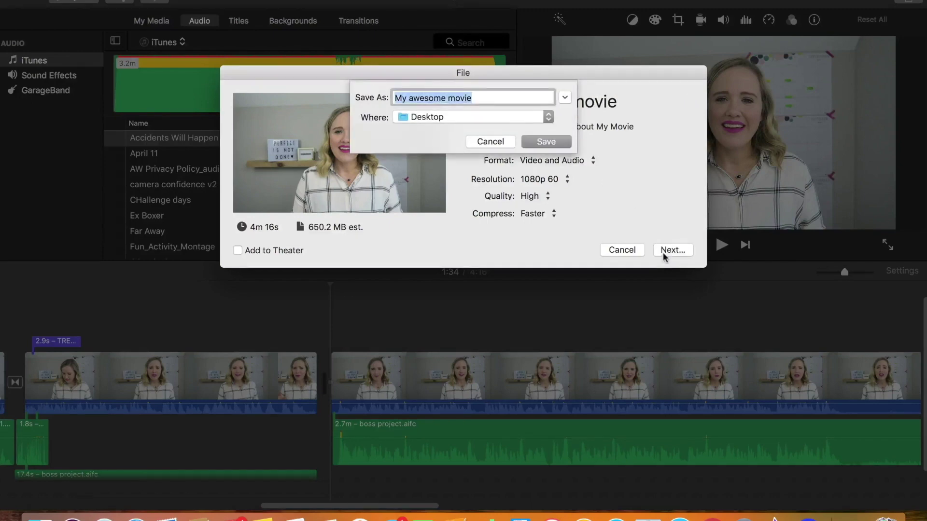
pyautogui.click(462, 118)
pyautogui.click(463, 118)
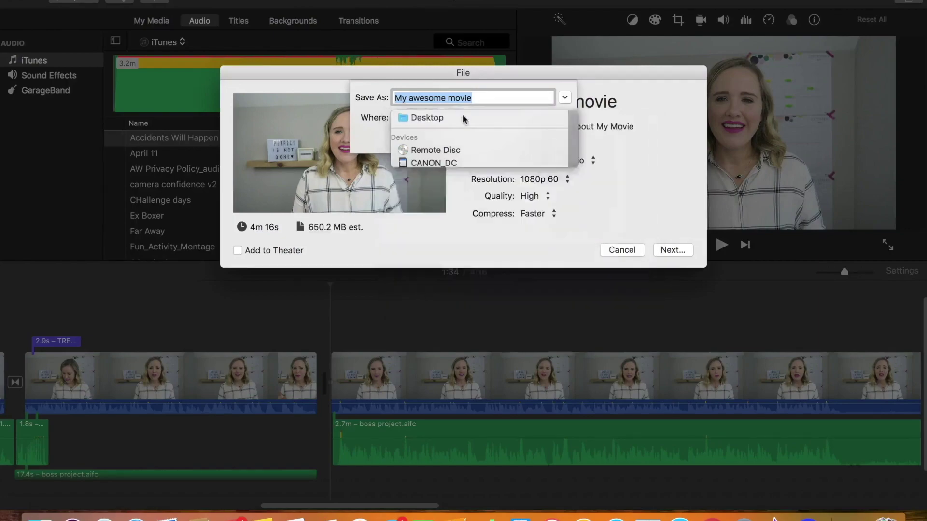